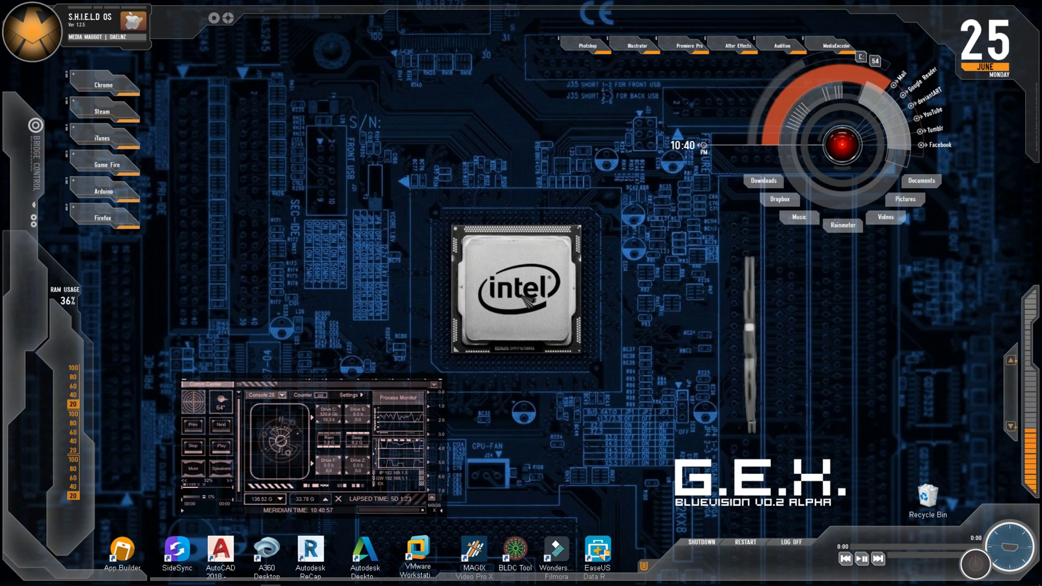
# - Refresh the desktop, then connect VESC Tool to the VESC on COM5, dismissing the old-firmware warning
pyautogui.rightClick(388, 316)
pyautogui.click(423, 347)
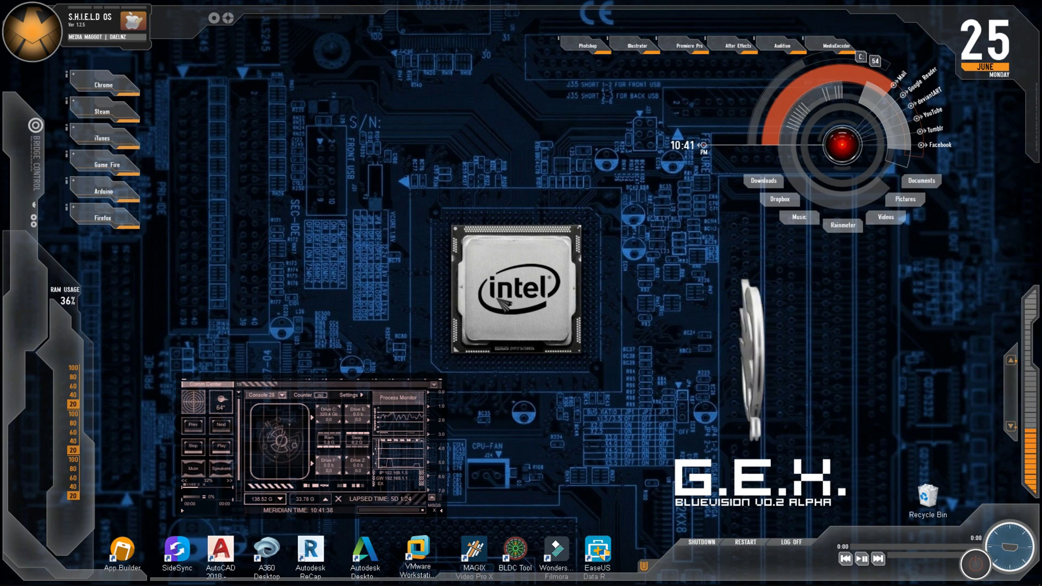
pyautogui.moveTo(369, 584)
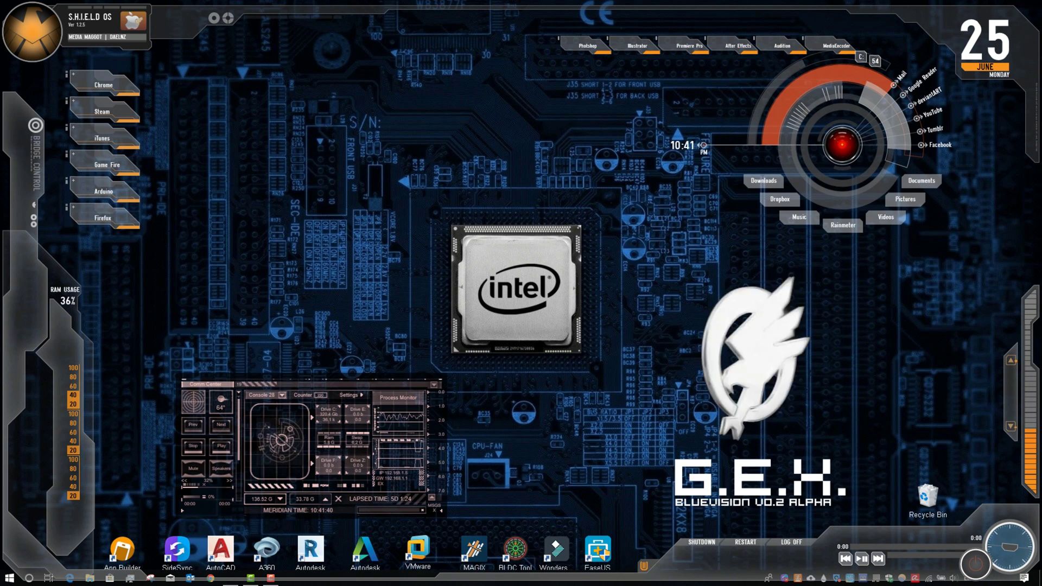
pyautogui.moveTo(252, 580)
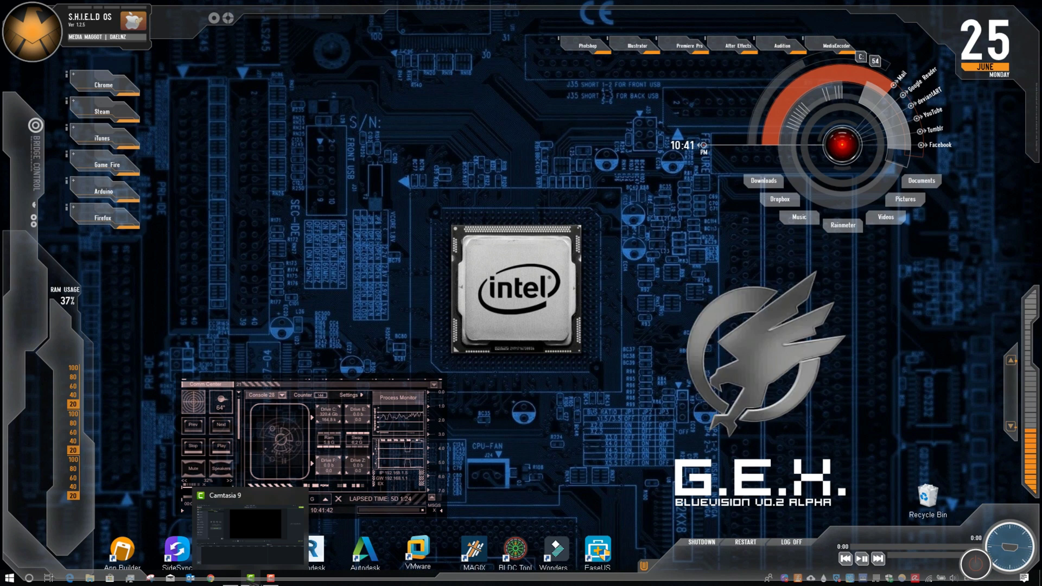
pyautogui.click(231, 578)
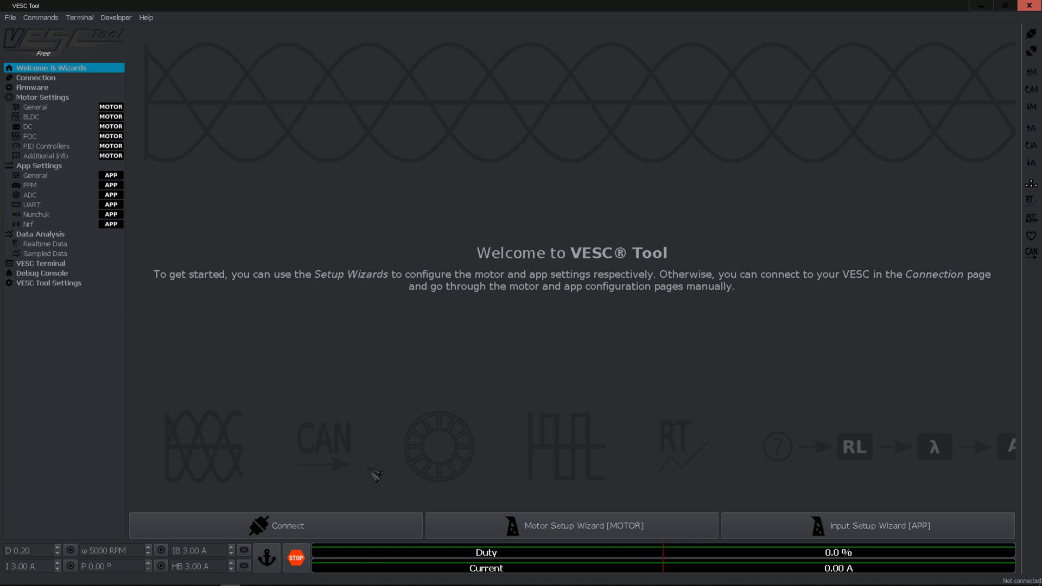
pyautogui.click(306, 529)
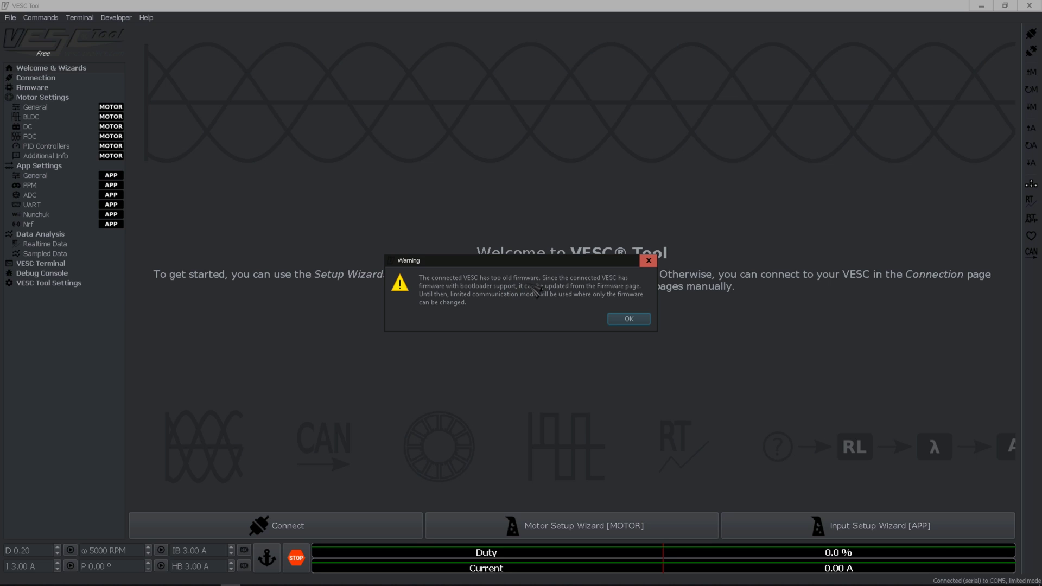
pyautogui.click(630, 320)
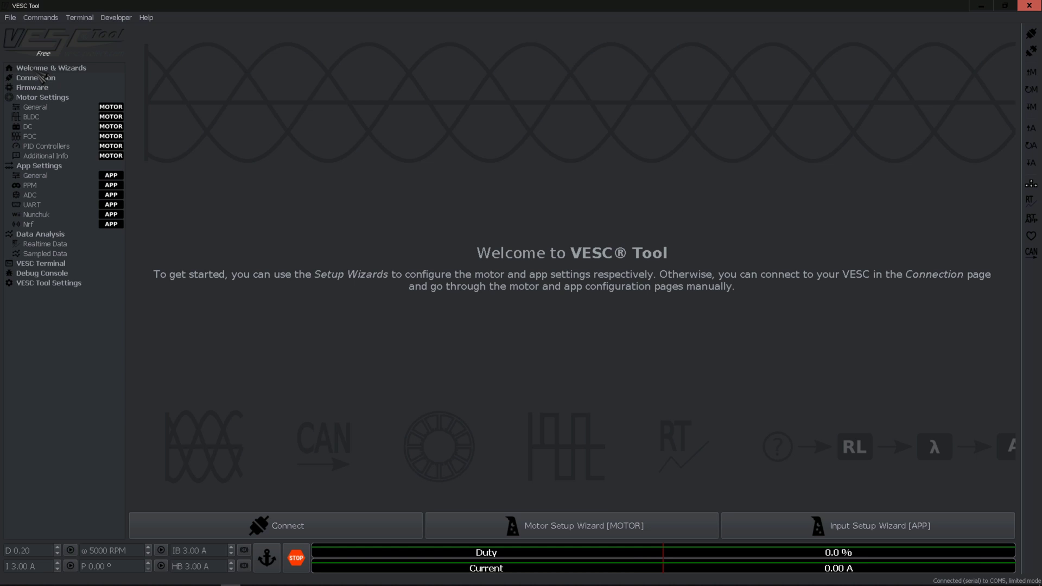
# - Go via Welcome & Wizards and Connection to the Firmware page showing VESC_default.bin for hardware 410 & 411 & 412
pyautogui.click(38, 70)
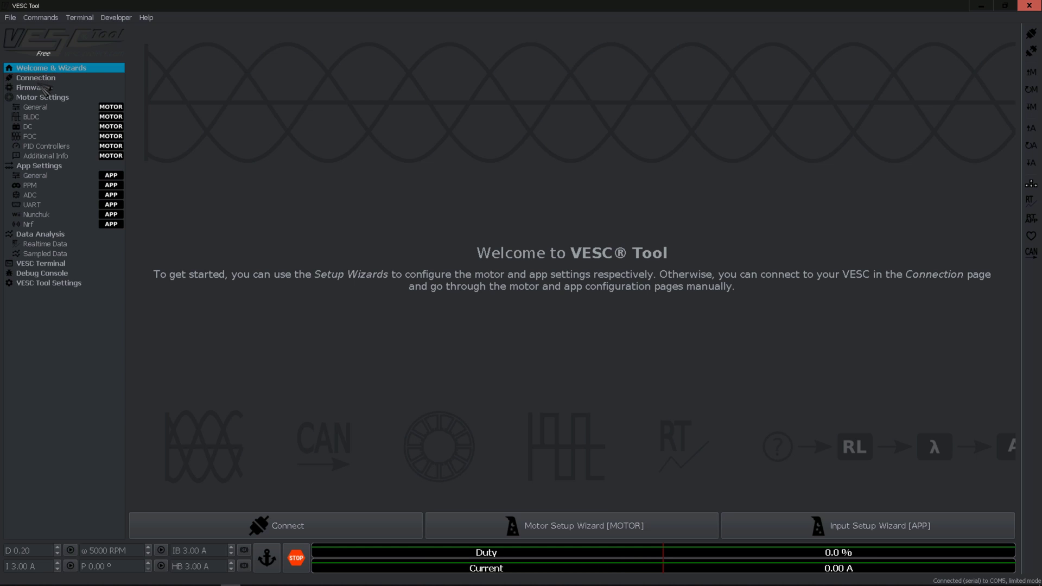
pyautogui.click(43, 80)
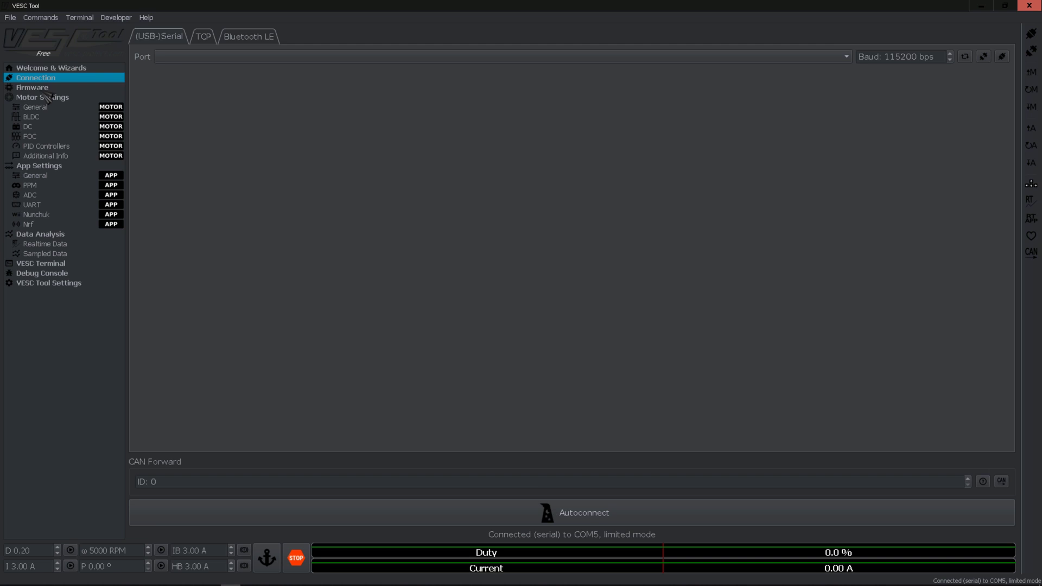
pyautogui.click(34, 87)
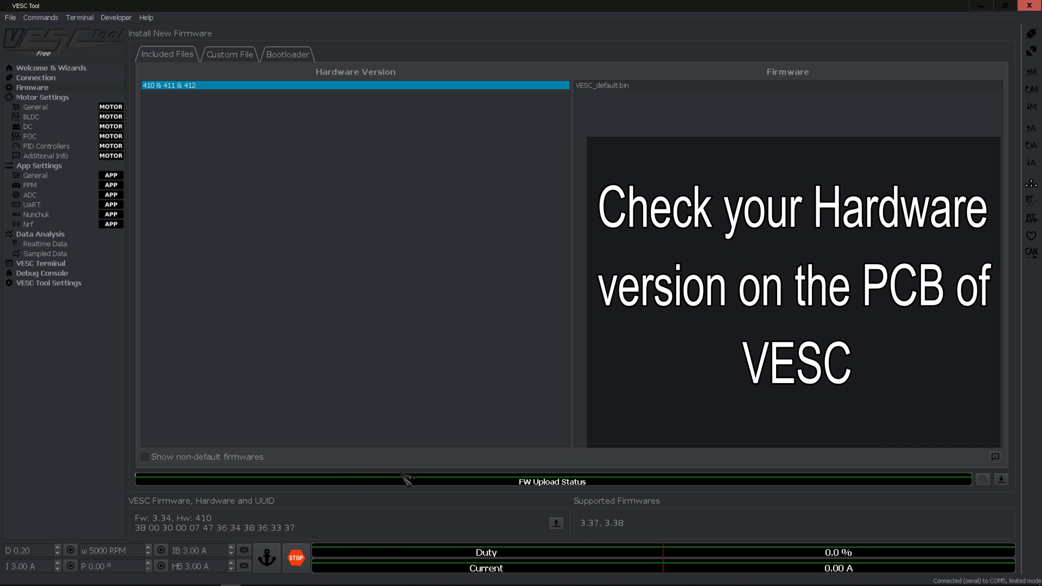
# - Upload VESC_default.bin, accepting the settings reset, then reconnect to the VESC now running firmware 3.38
pyautogui.click(1001, 480)
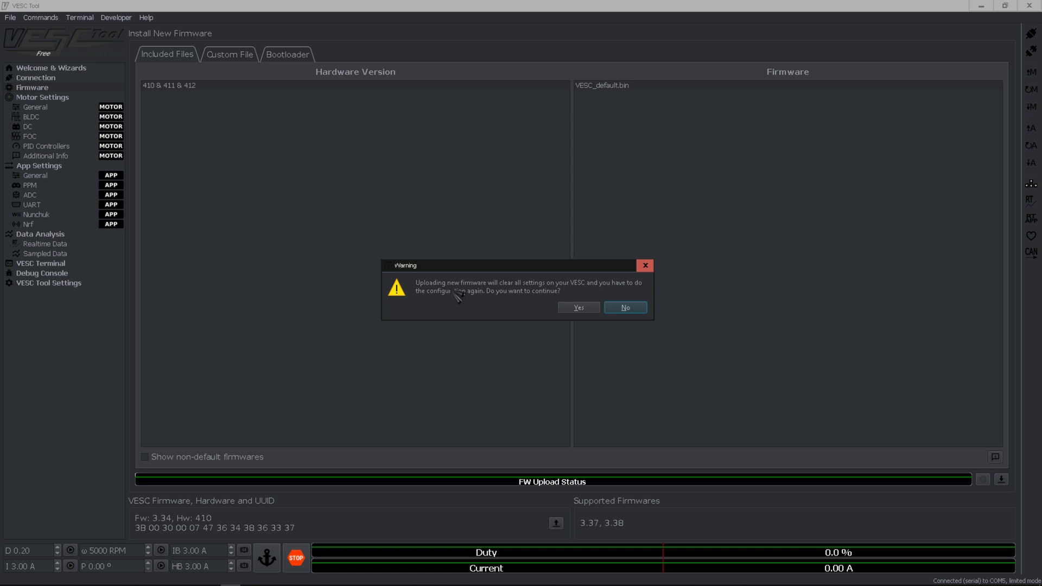
pyautogui.click(579, 307)
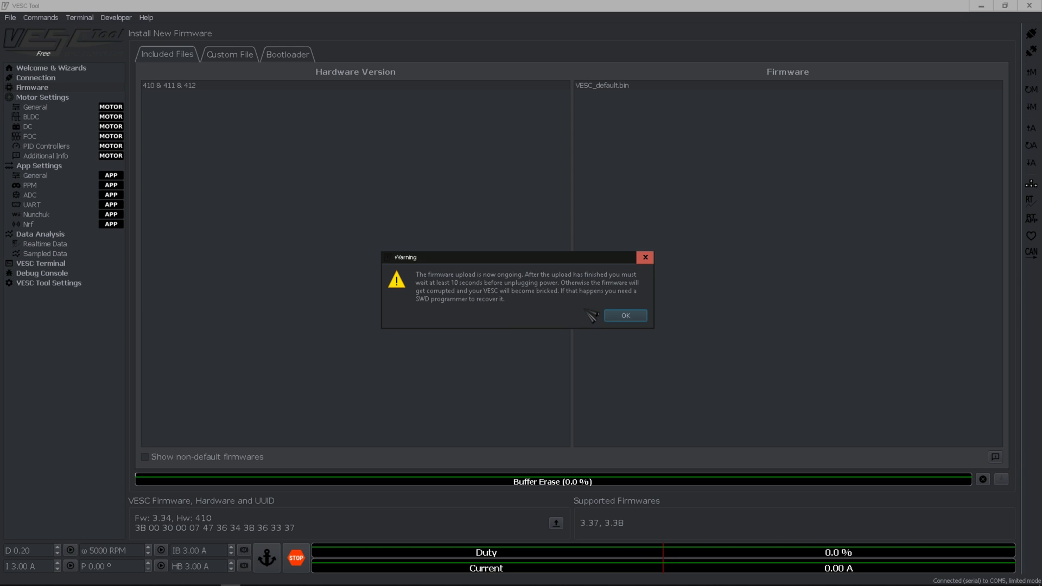
pyautogui.click(625, 315)
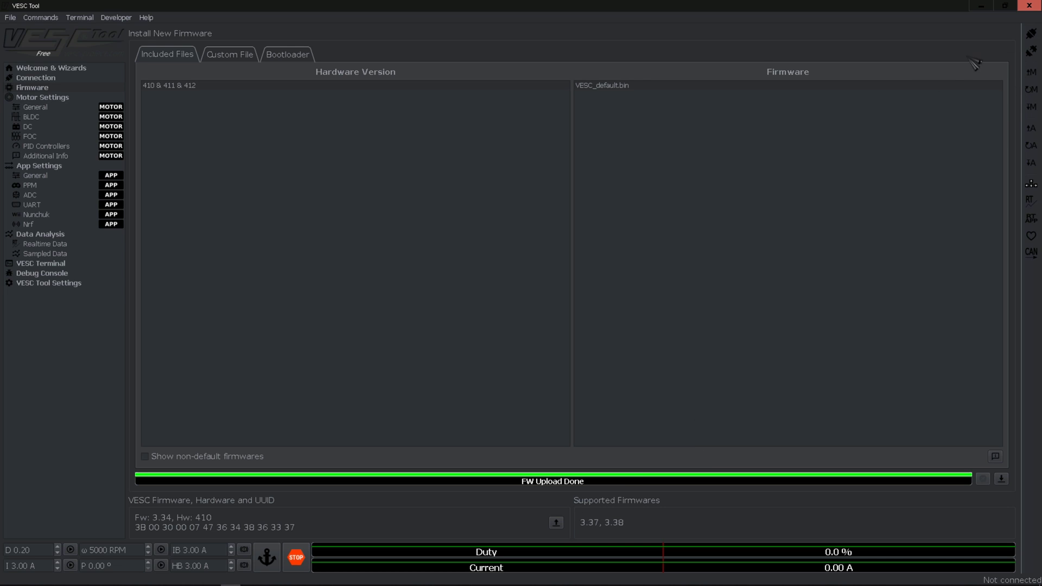
pyautogui.click(1030, 34)
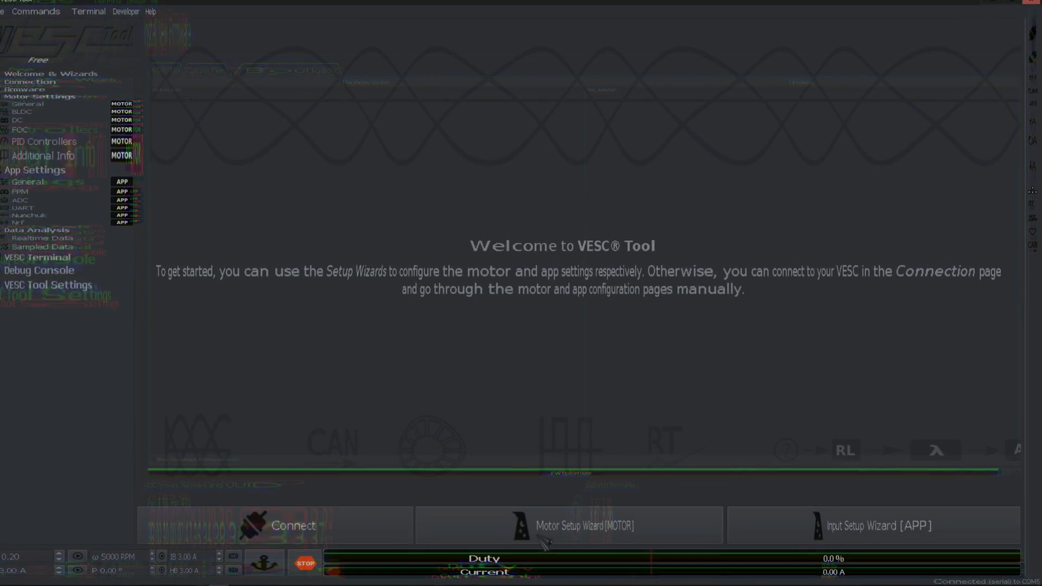
# - Start the Motor Setup Wizard with default configuration, choose FOC, and reach Set Current Limits
pyautogui.click(567, 529)
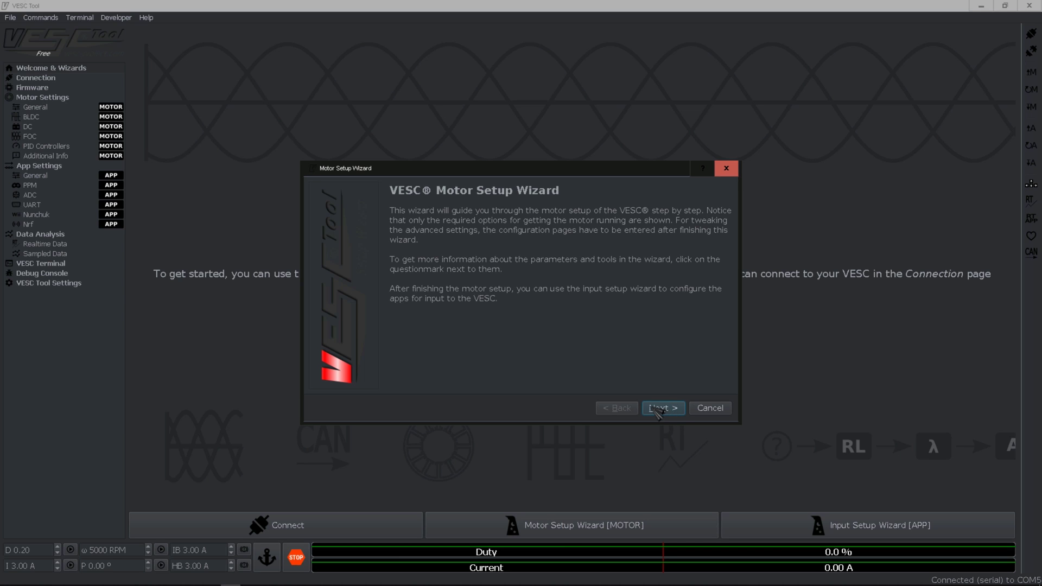
pyautogui.click(661, 411)
pyautogui.click(599, 311)
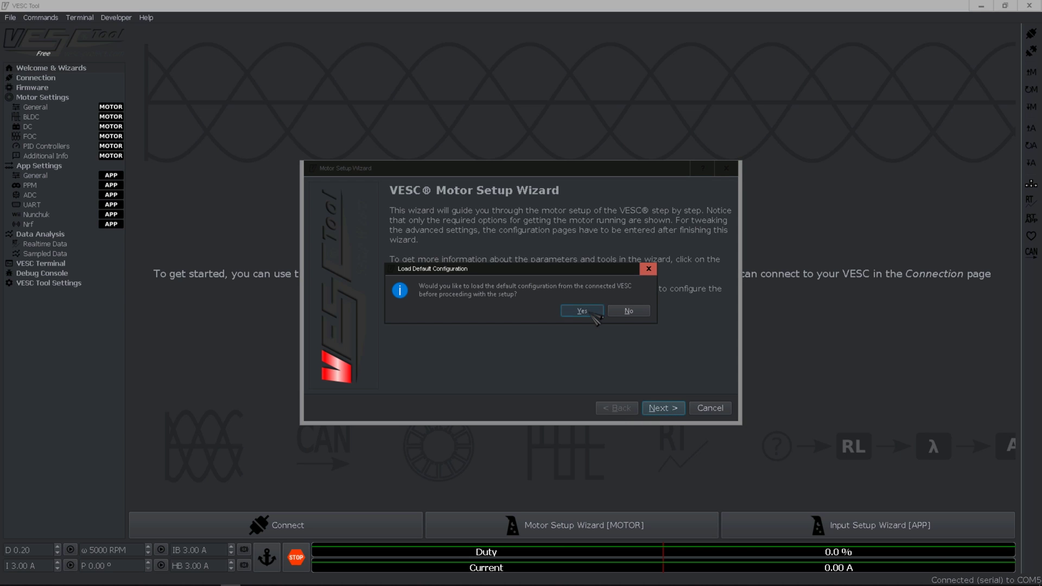
pyautogui.click(440, 232)
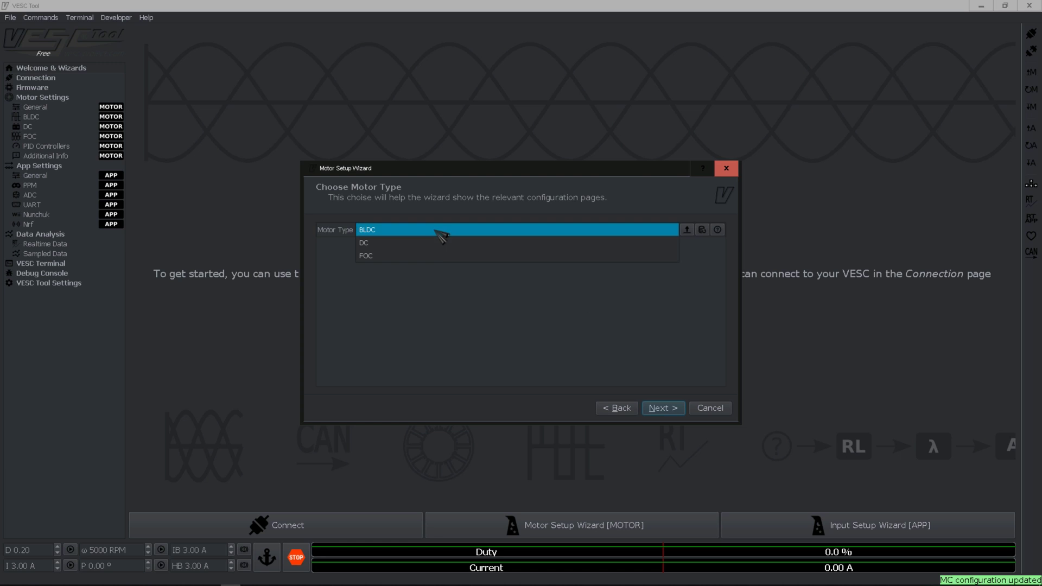
pyautogui.click(438, 257)
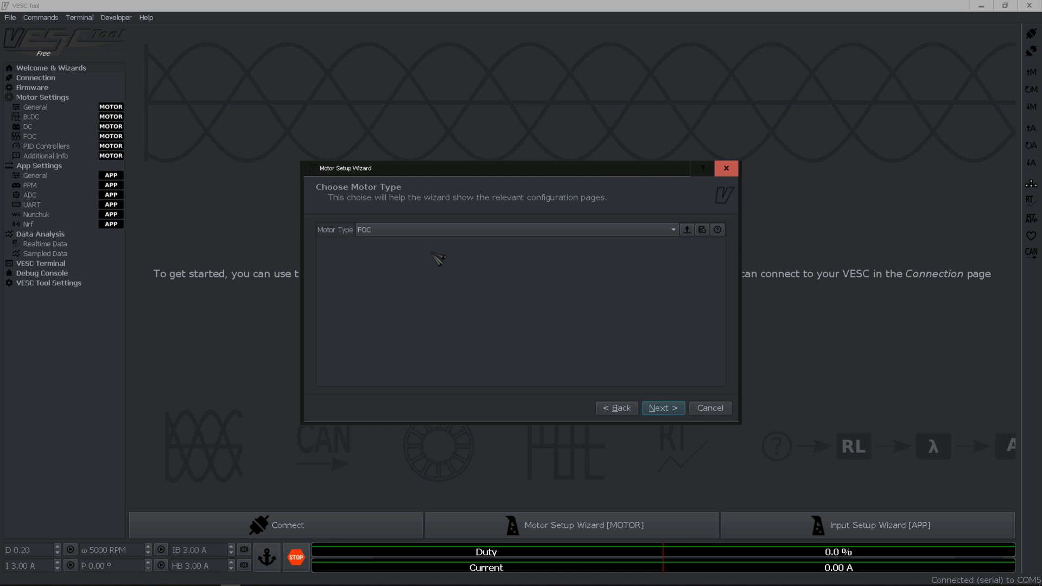
pyautogui.click(662, 412)
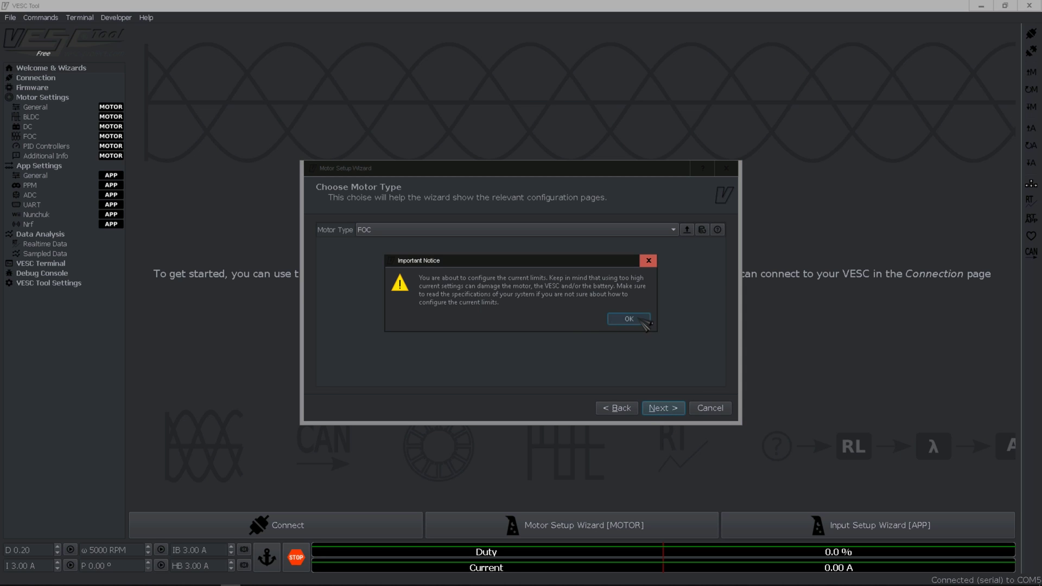
pyautogui.click(624, 320)
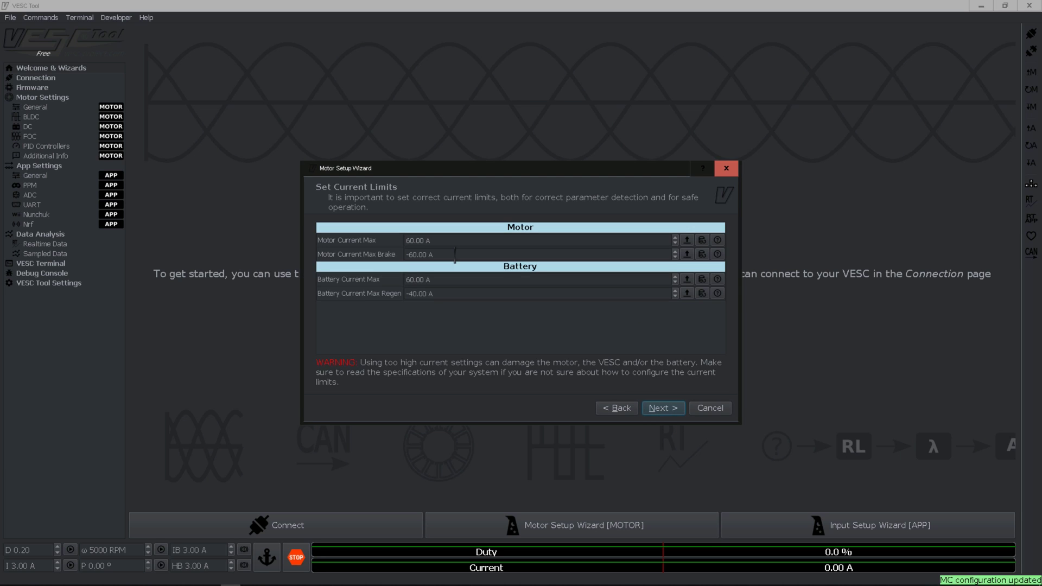
# - Enter motor current max 80 A, battery current max 30 A and battery regen -12 A, then continue
pyautogui.click(416, 241)
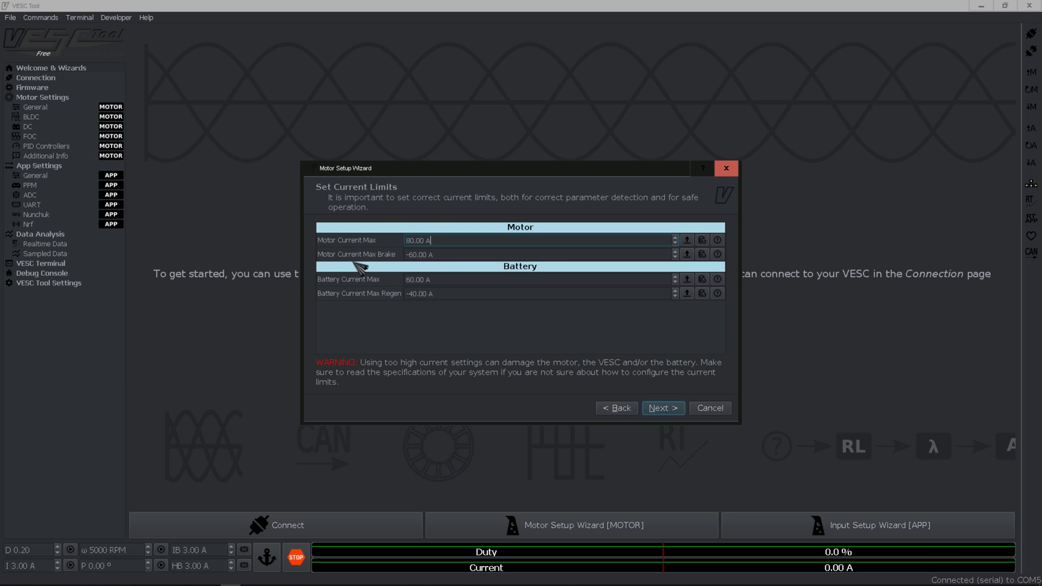
pyautogui.click(442, 255)
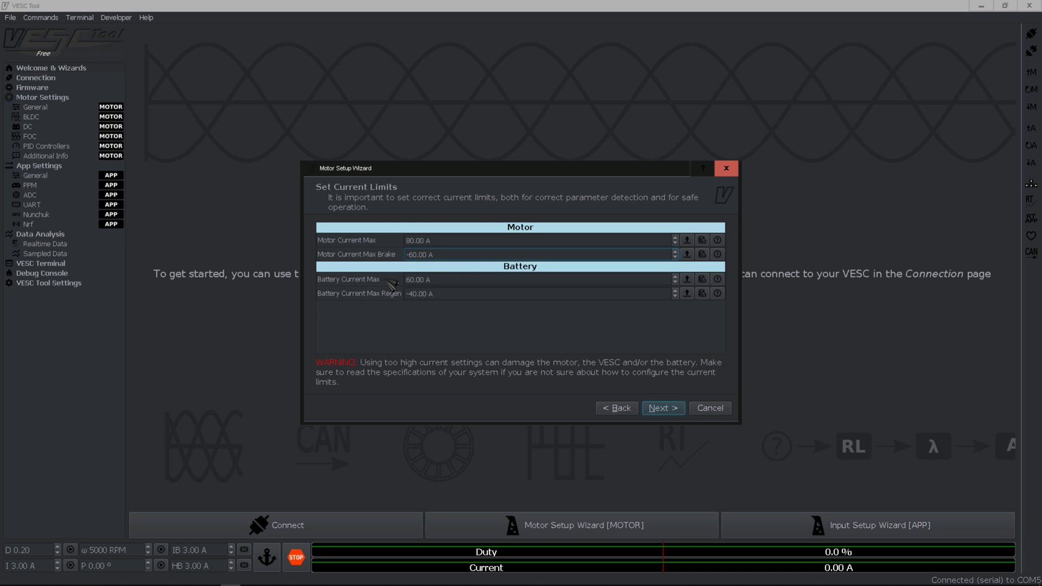
pyautogui.click(415, 279)
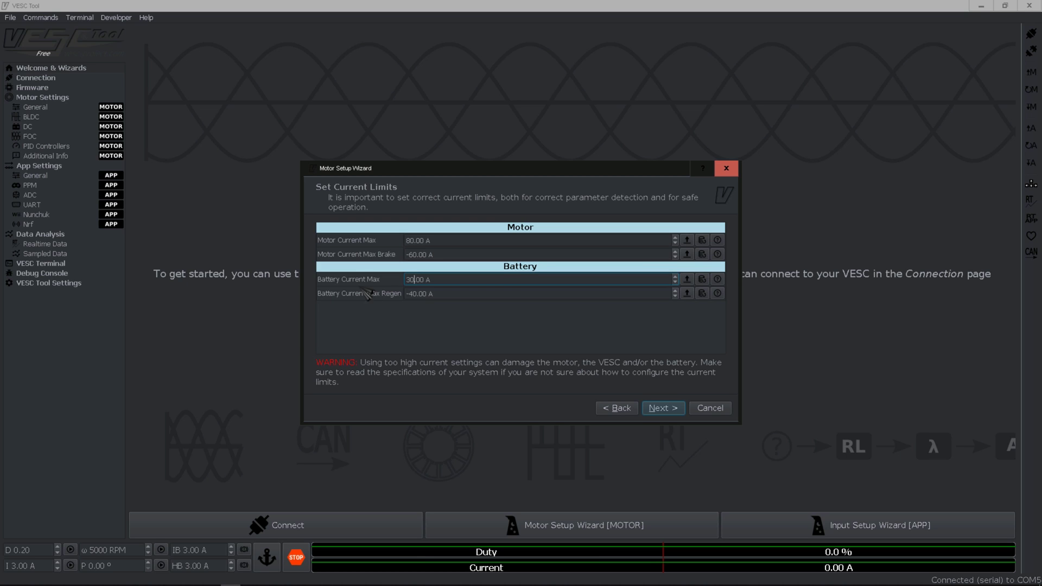
pyautogui.click(419, 293)
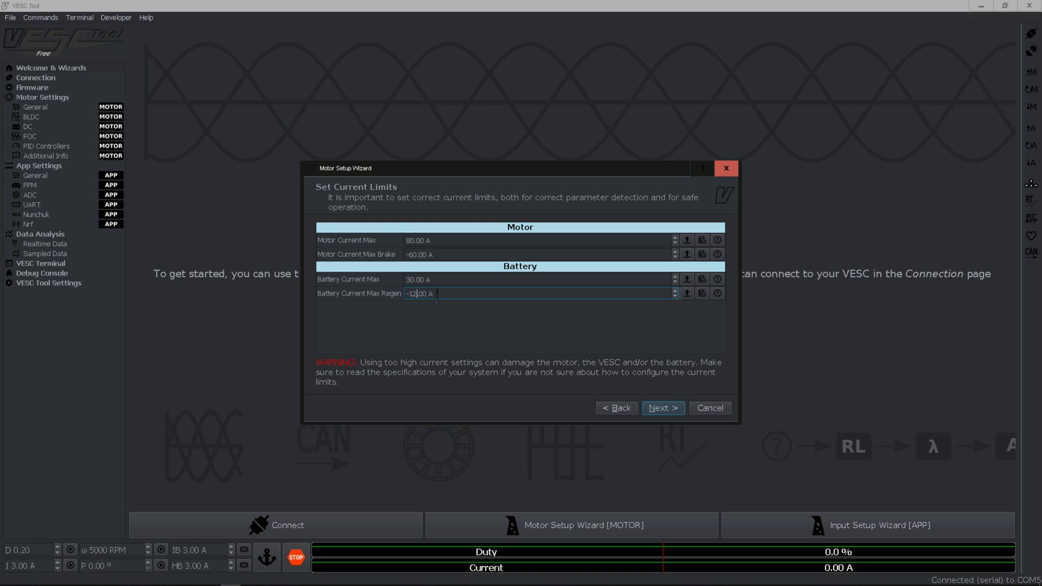
pyautogui.moveTo(437, 296); pyautogui.dragTo(408, 304)
pyautogui.moveTo(437, 280); pyautogui.dragTo(406, 279)
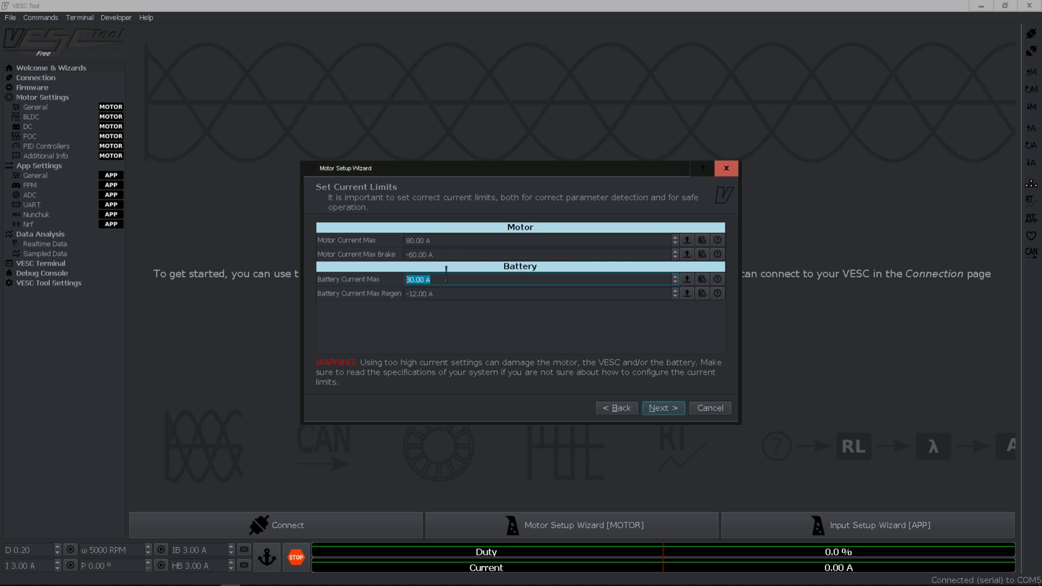
pyautogui.click(523, 355)
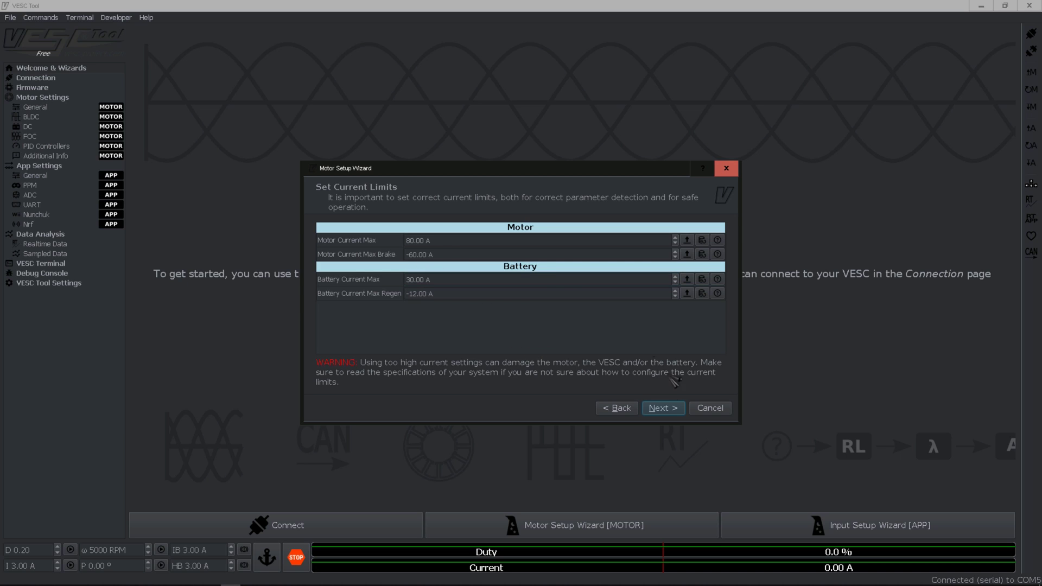
pyautogui.click(670, 414)
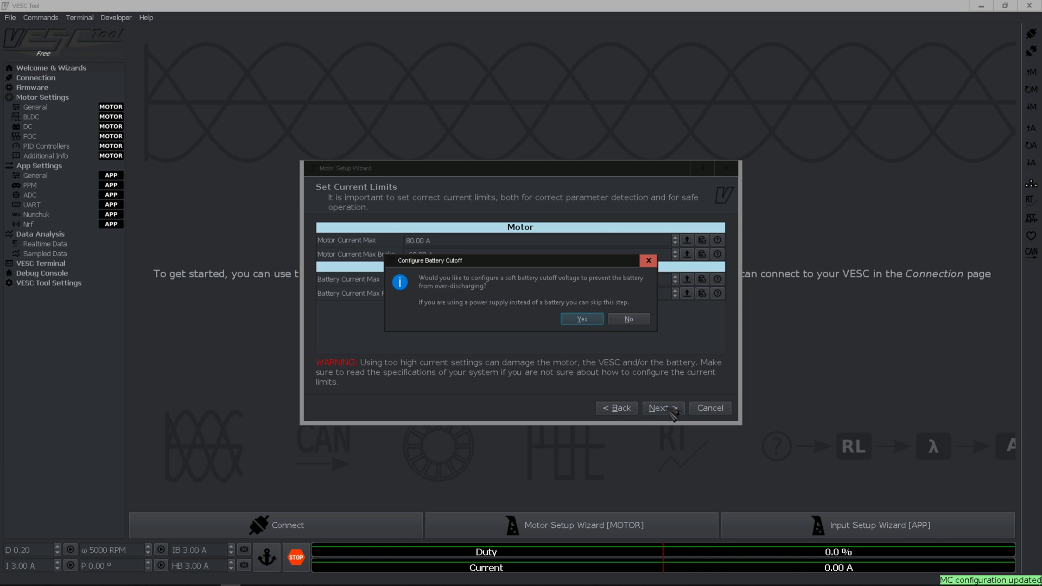
# - Enable the battery cutoff with start 35 V and end 32 V, then advance to sensor mode
pyautogui.click(586, 320)
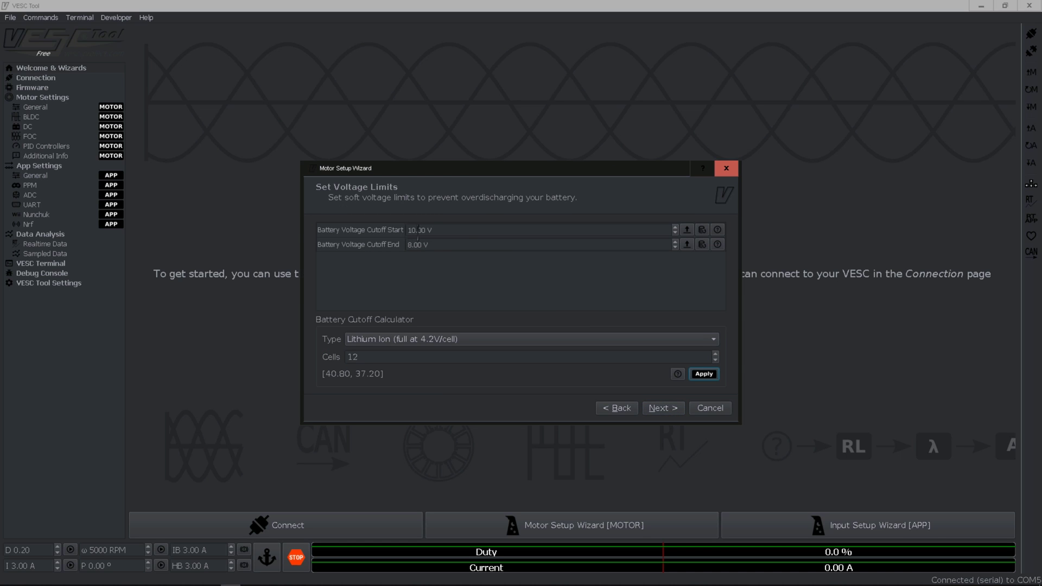
pyautogui.click(418, 231)
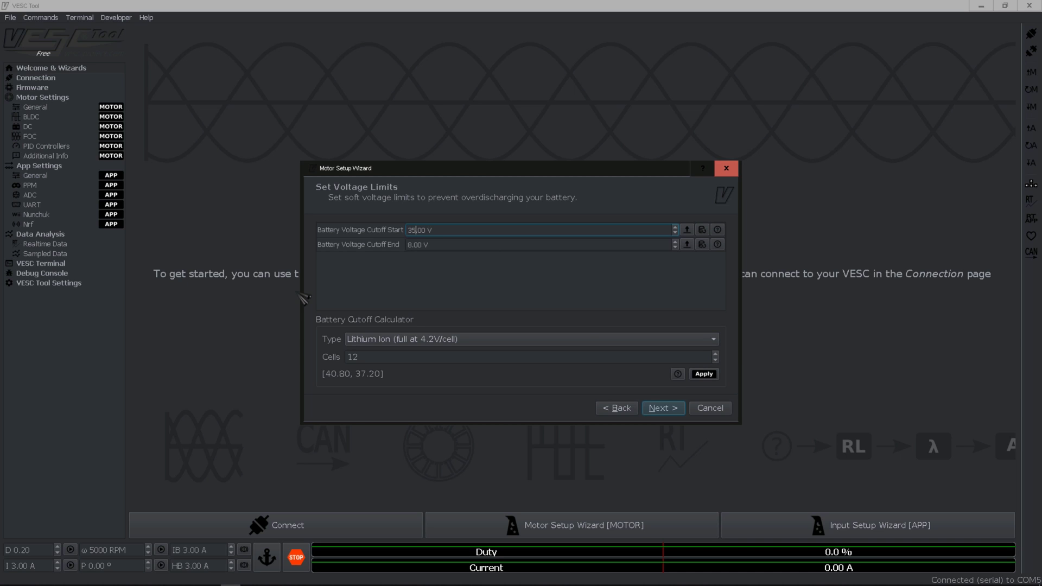
pyautogui.click(414, 245)
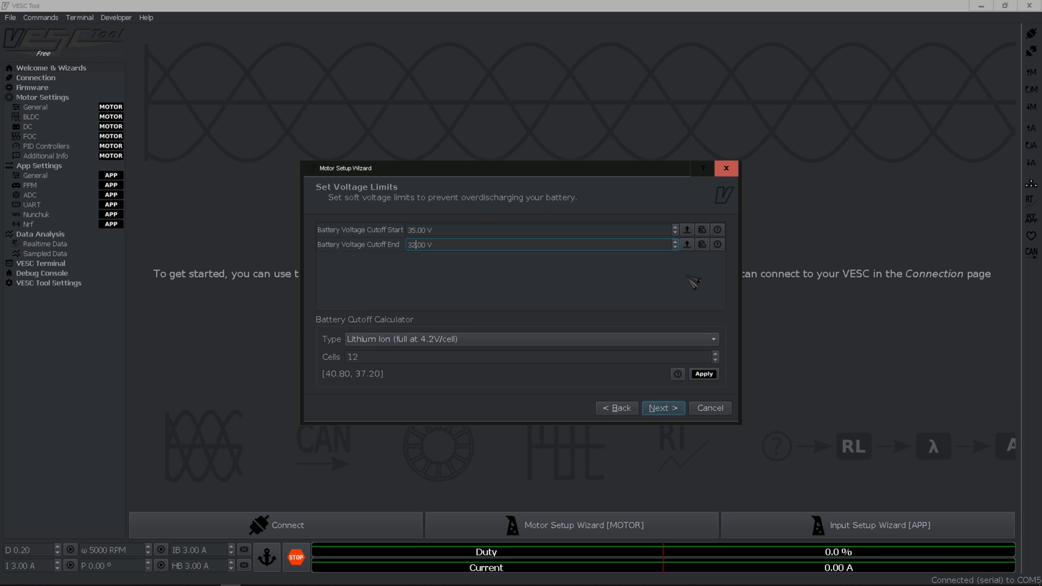
pyautogui.click(672, 410)
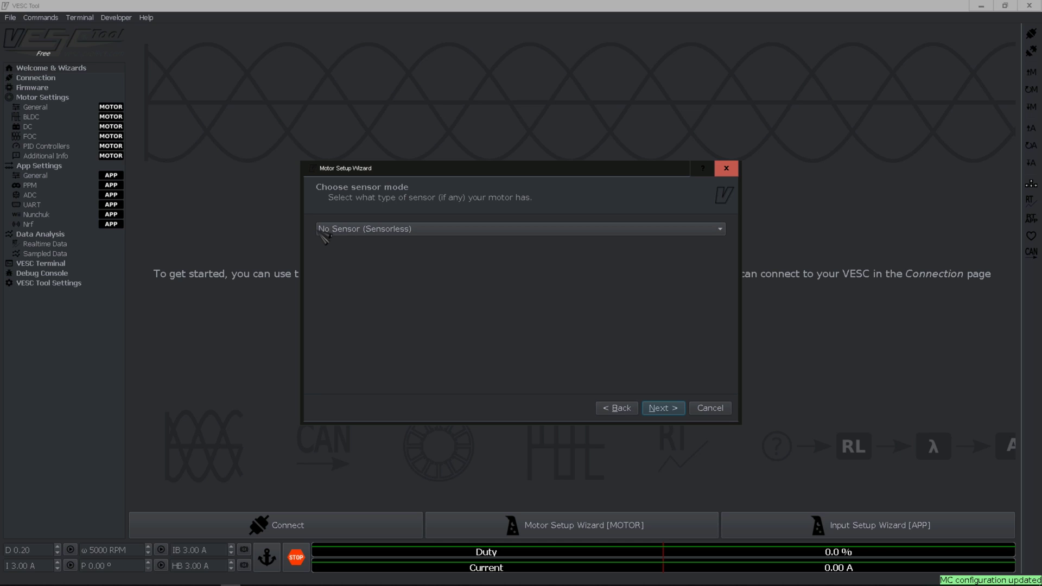
# - Choose Hall Sensors as the sensor mode and advance to FOC Settings
pyautogui.click(408, 239)
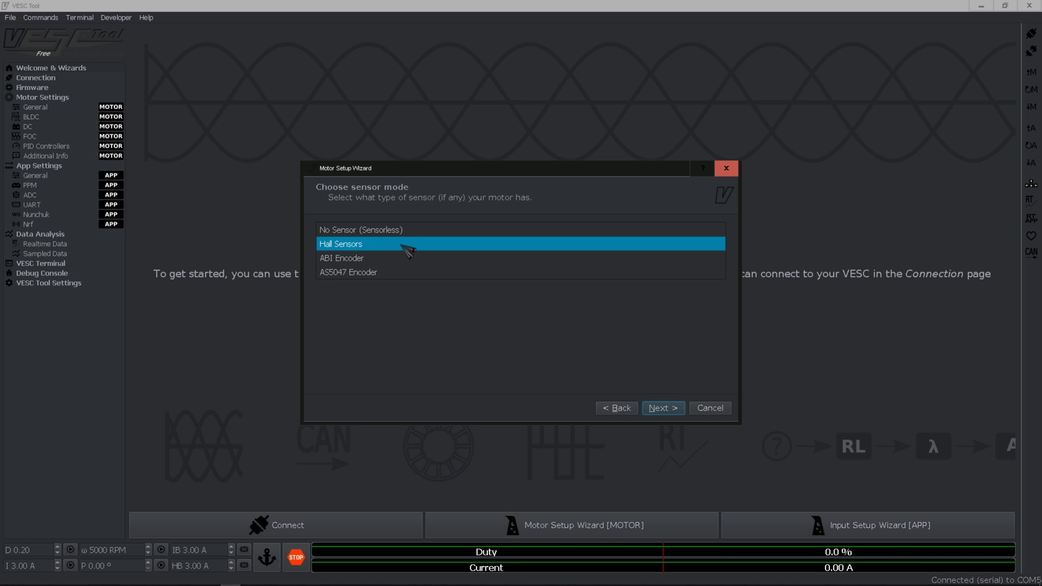
pyautogui.click(382, 249)
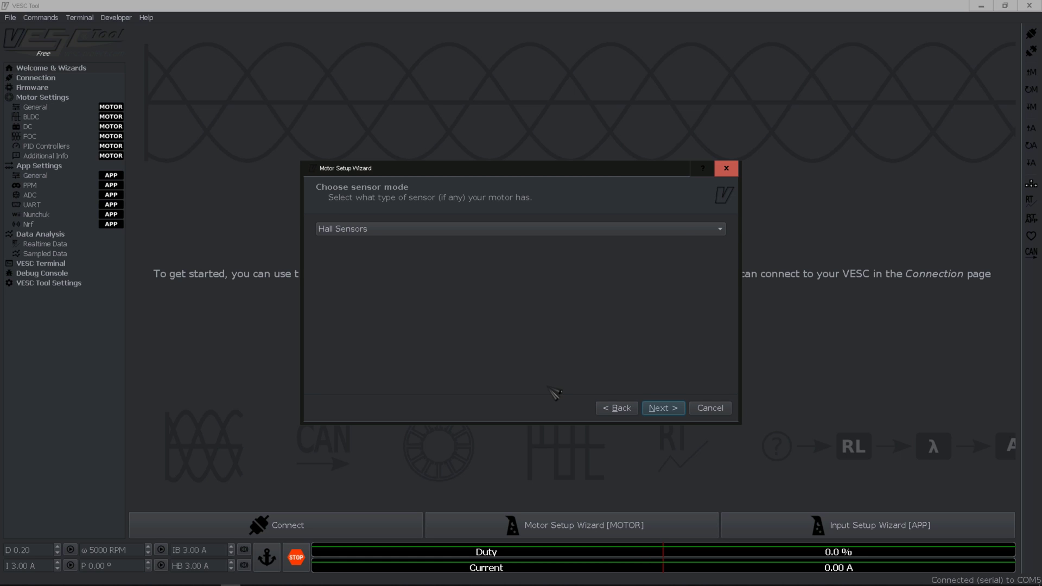
pyautogui.click(675, 411)
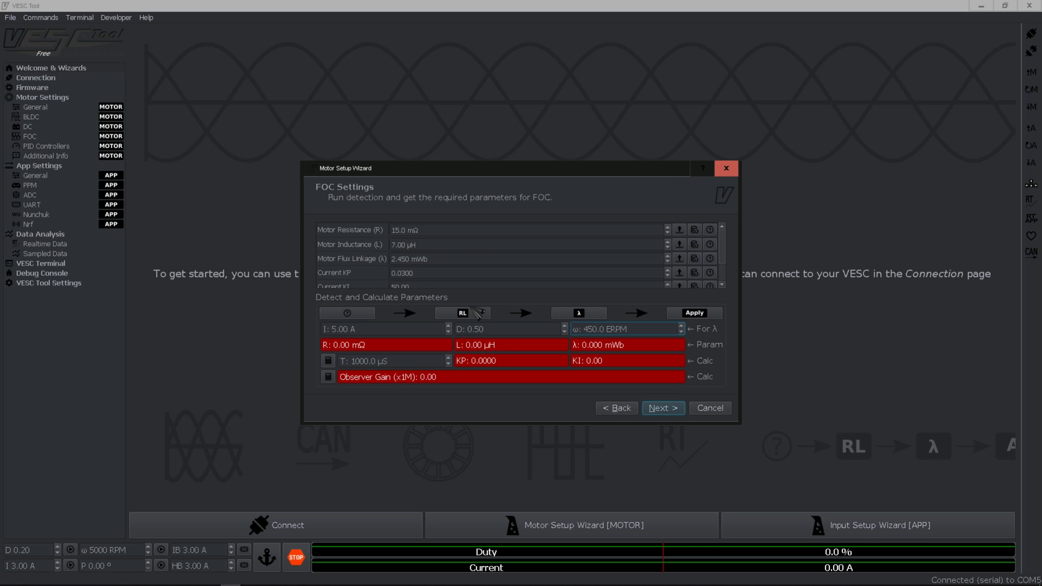
# - Run the RL and flux-linkage measurements: 12.78 mΩ, 9.23 µH, 4.480 mWb, observer gain 49.82
pyautogui.click(468, 313)
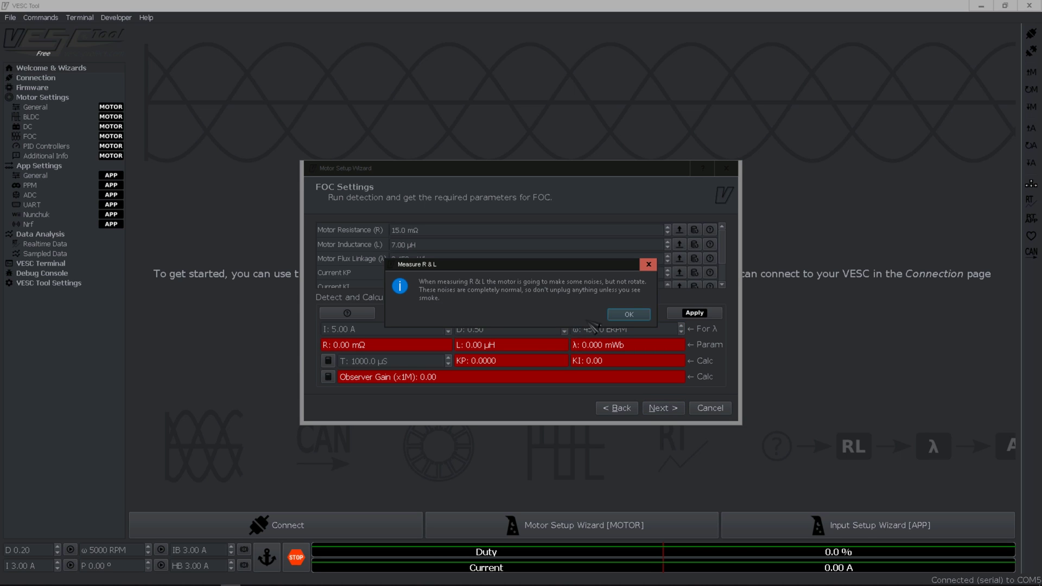
pyautogui.click(630, 316)
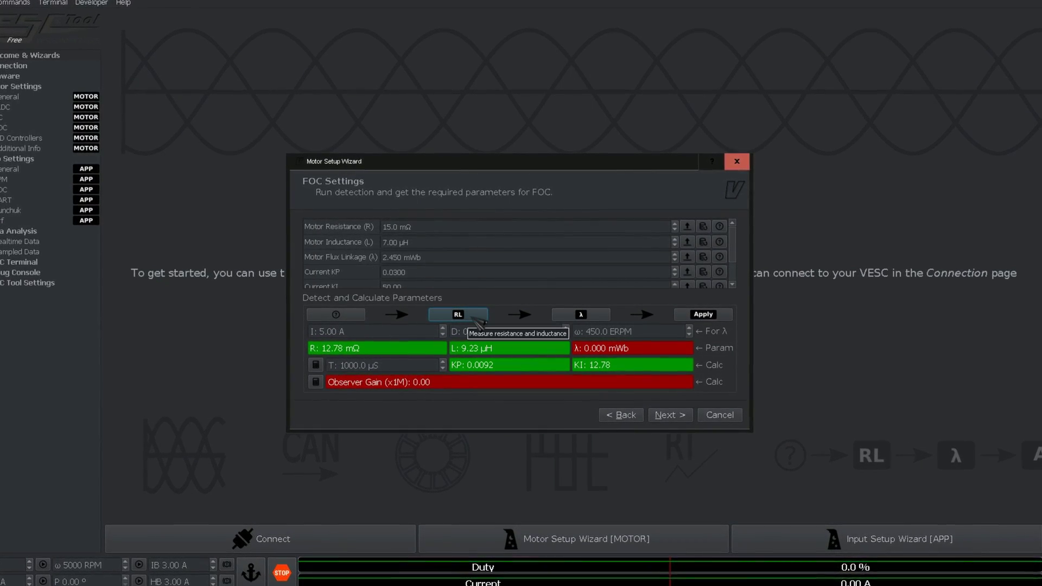
pyautogui.click(602, 320)
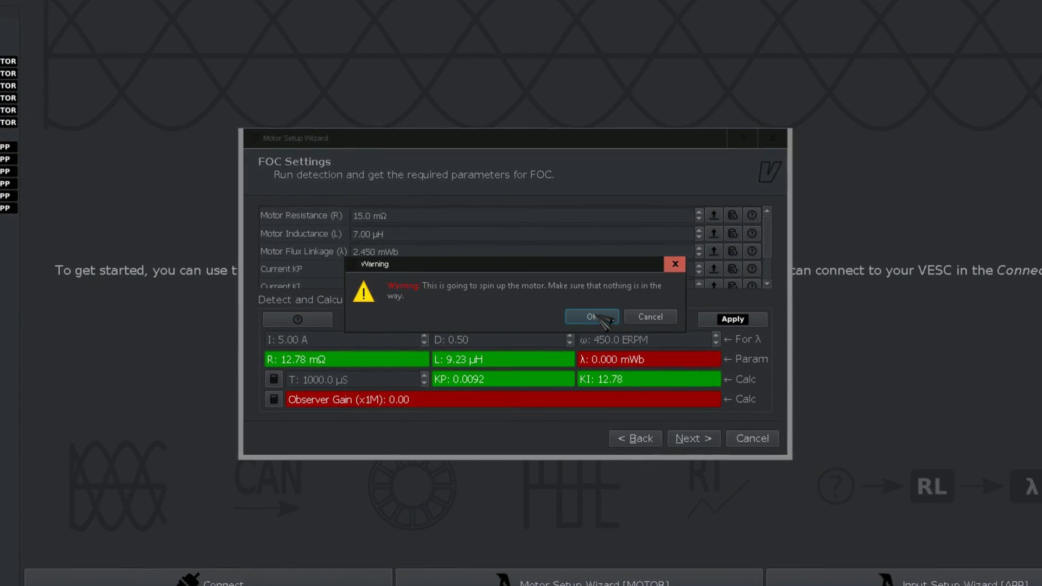
pyautogui.click(597, 317)
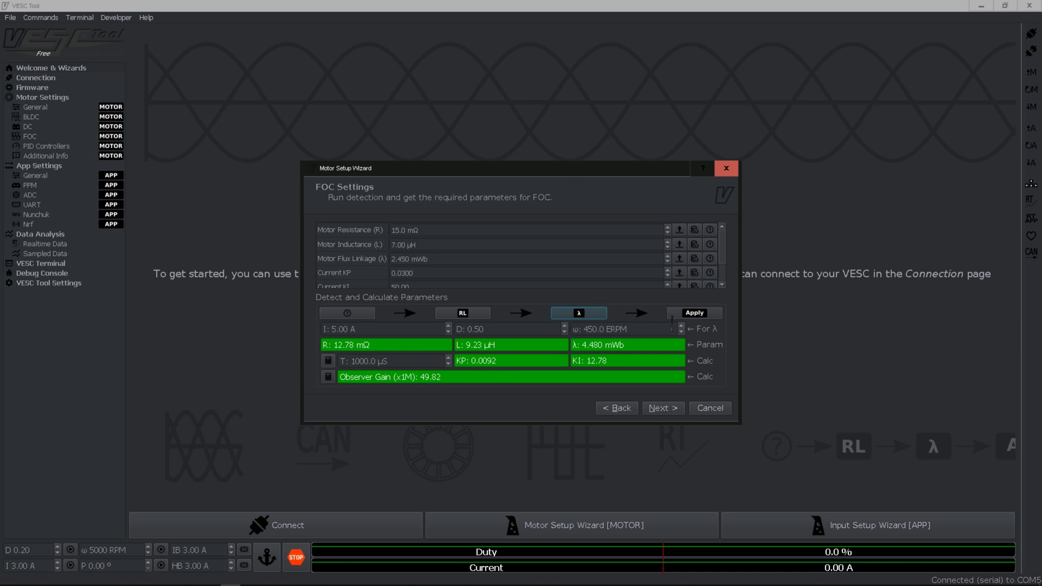
# - Apply the measured FOC values, then detect and apply Hall table 255, 152, 85, 117, 13, 182, 51, 255
pyautogui.click(695, 313)
pyautogui.click(672, 408)
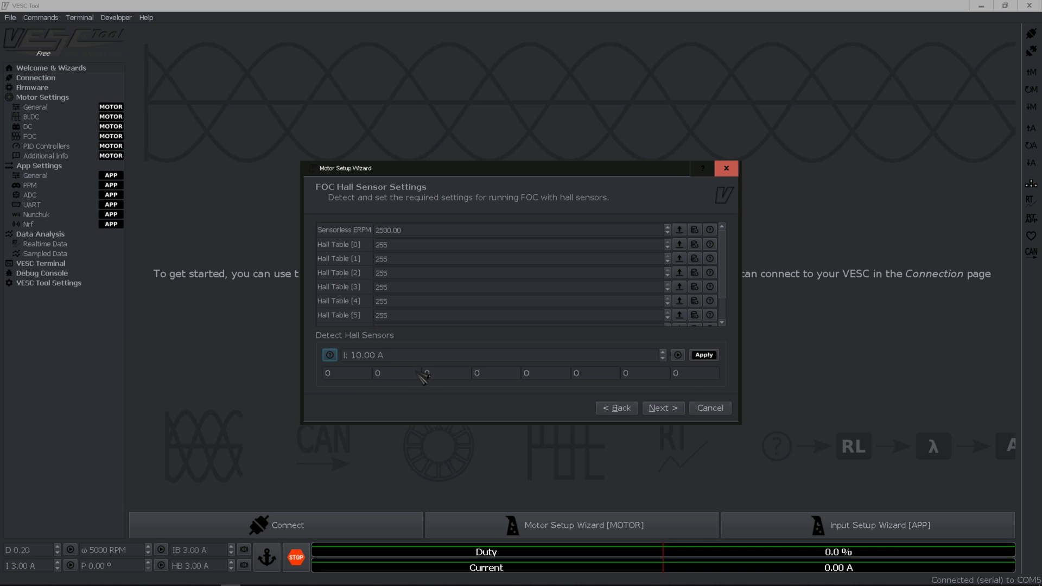
pyautogui.click(680, 357)
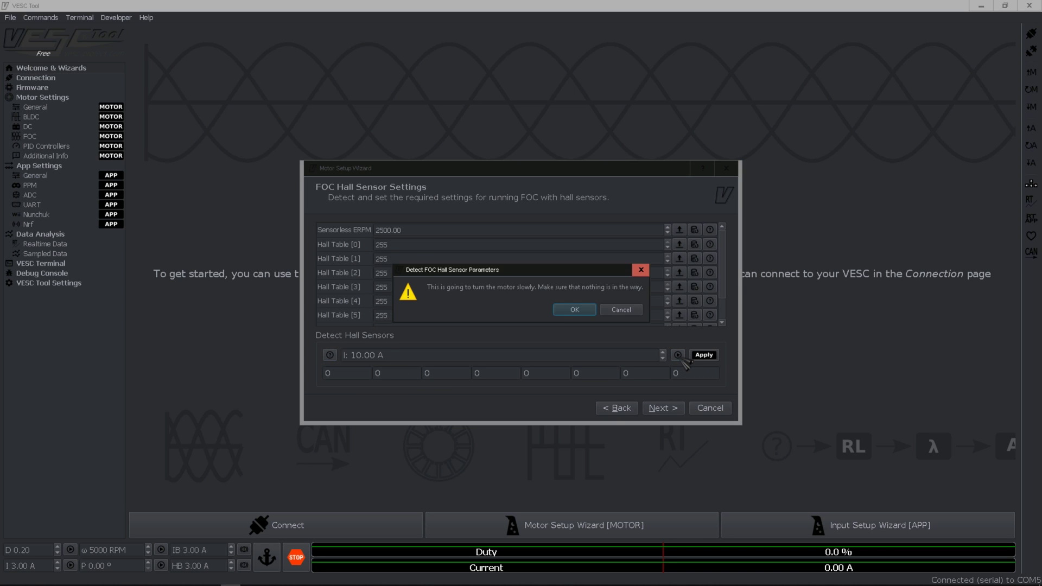
pyautogui.click(575, 310)
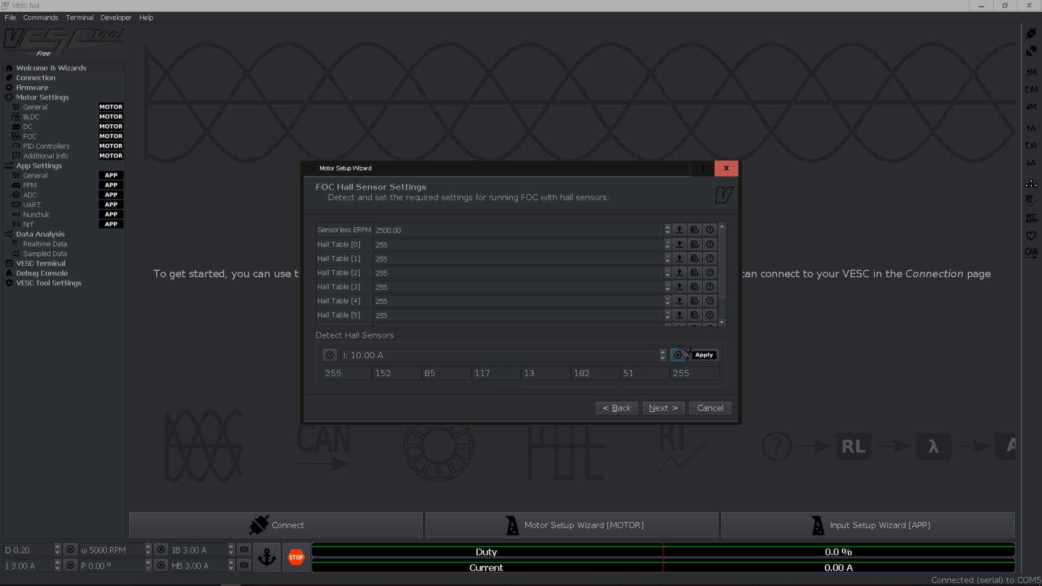
pyautogui.click(704, 356)
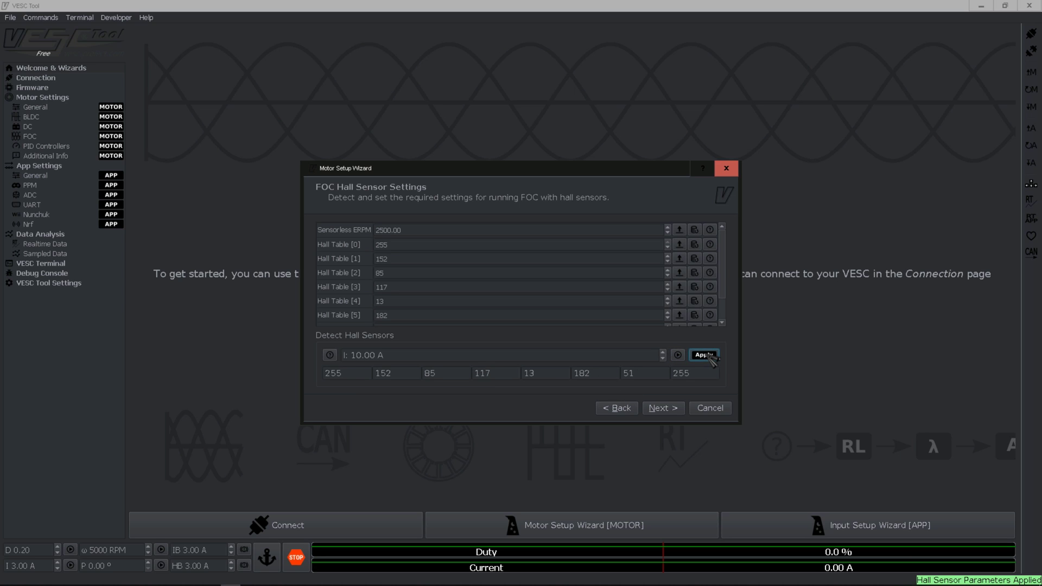
pyautogui.click(671, 410)
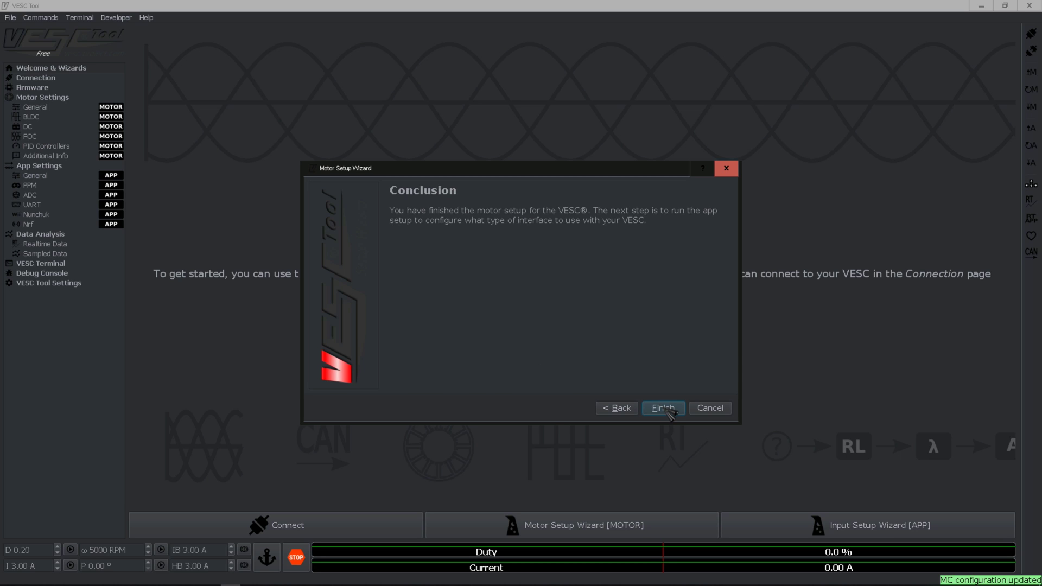
# - Finish the motor wizard and start the Input Setup Wizard with the default app configuration
pyautogui.click(664, 408)
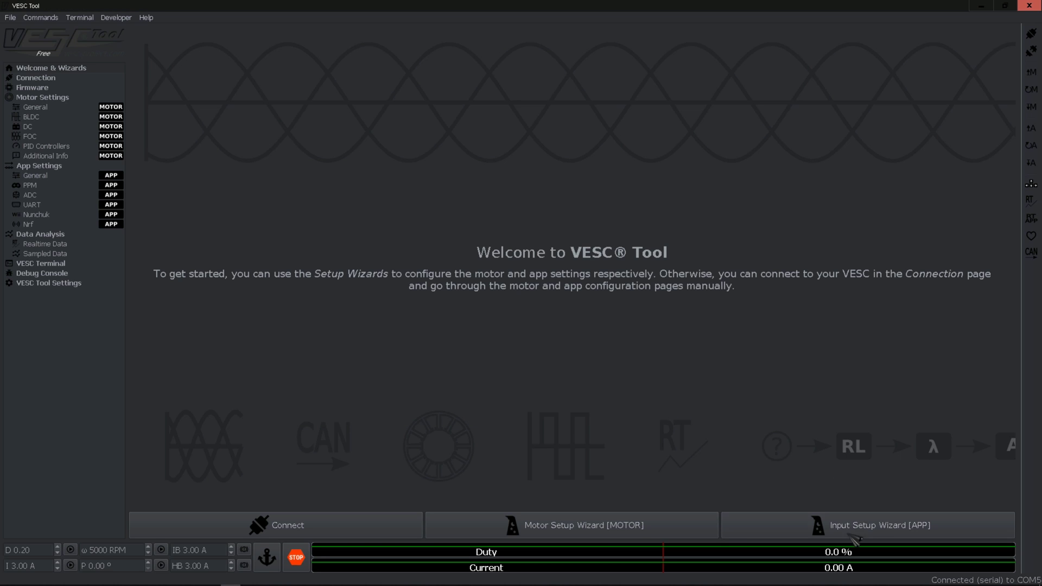
pyautogui.click(937, 534)
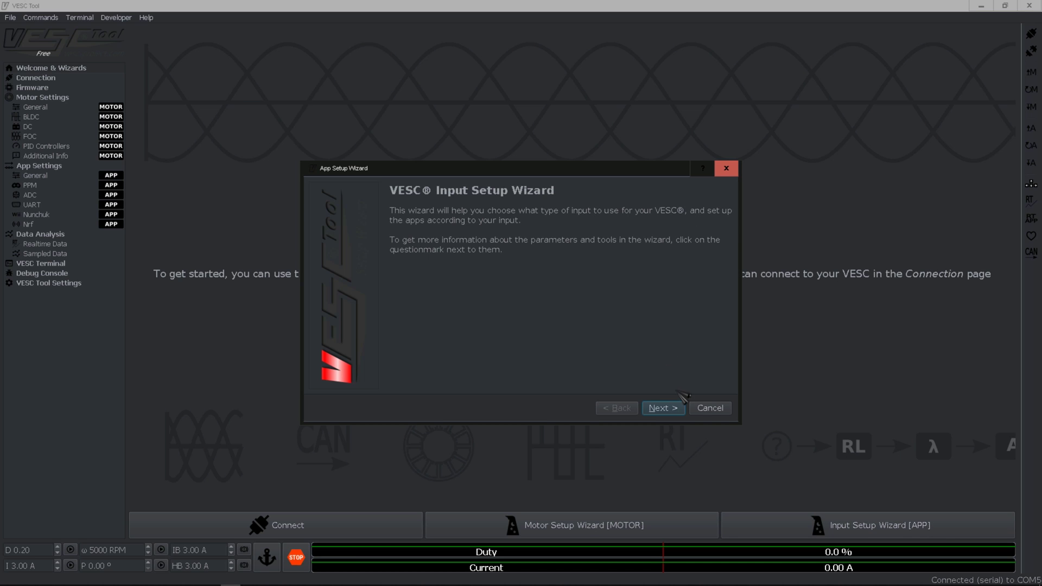
pyautogui.click(664, 408)
pyautogui.click(579, 314)
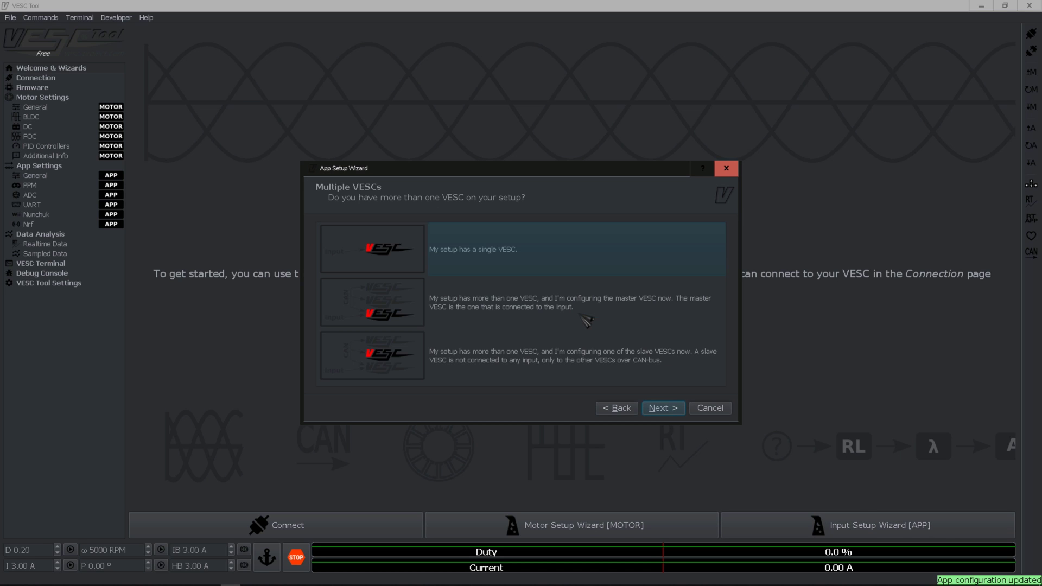
# - Choose a single VESC with PPM receiver input and advance to PPM Mapping
pyautogui.click(502, 262)
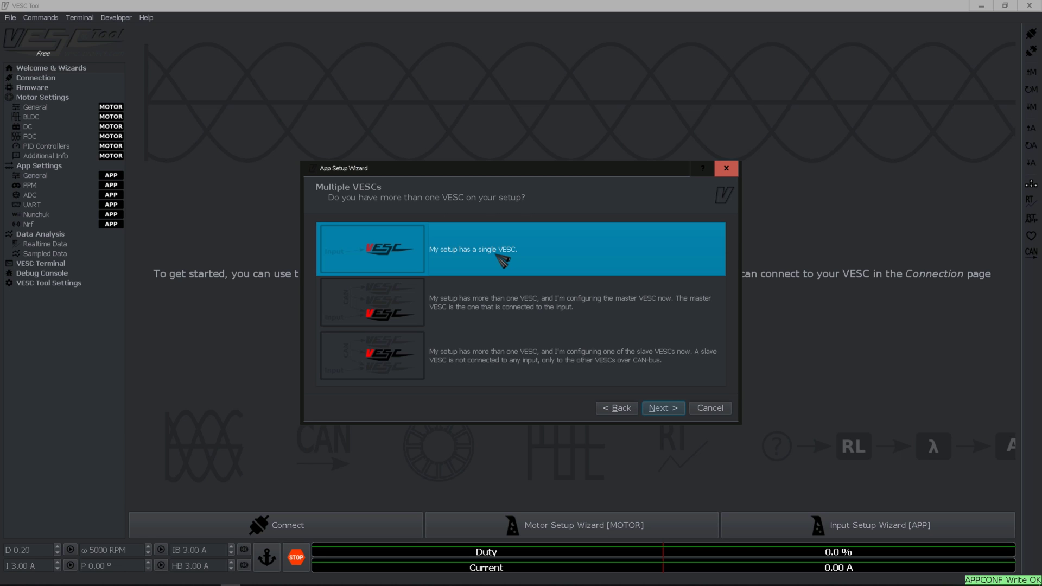
pyautogui.click(673, 411)
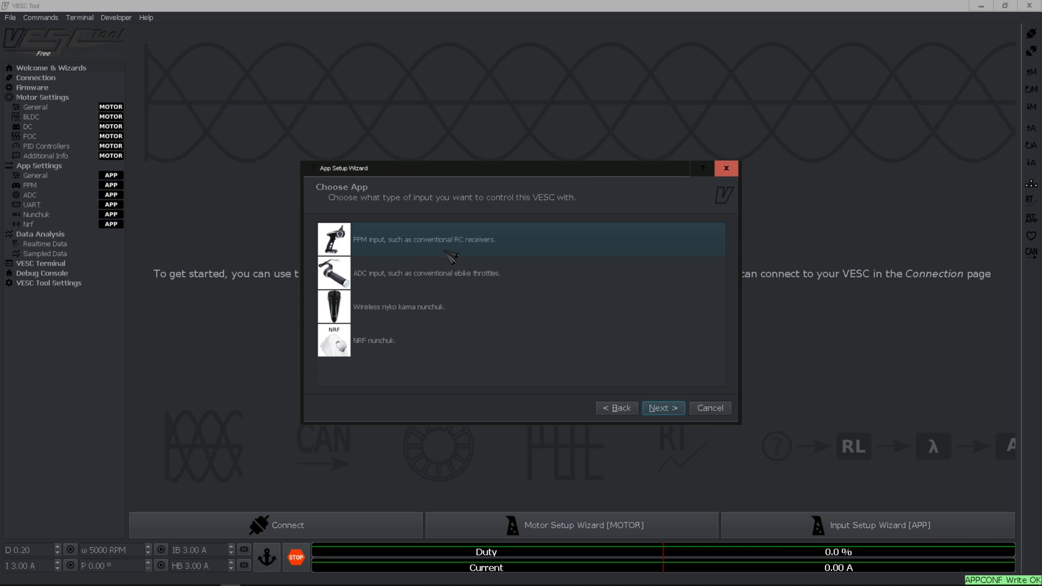
pyautogui.click(499, 249)
pyautogui.click(665, 409)
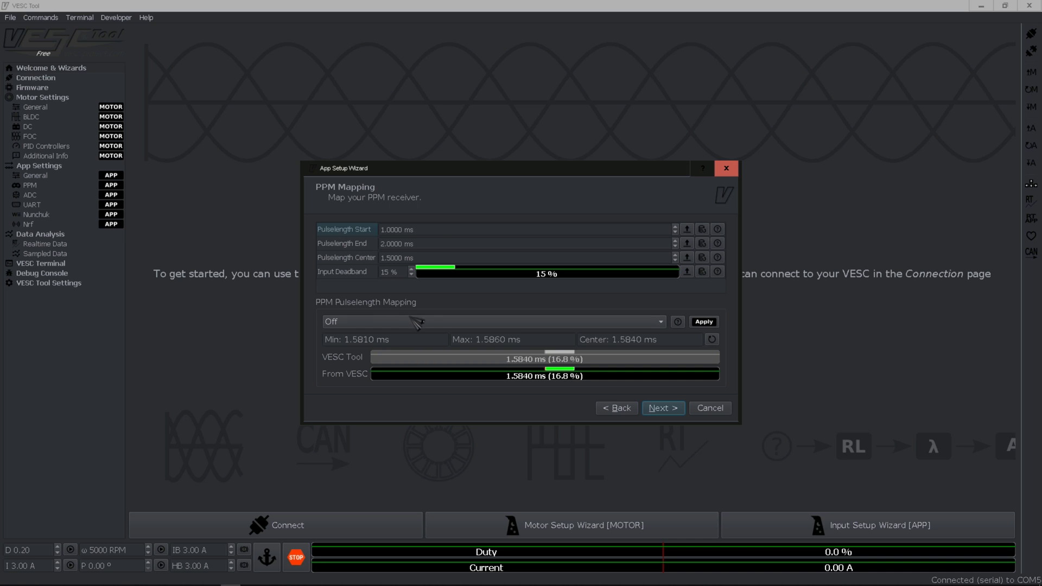
# - Map the remote's throttle range to PPM pulse start 1.0980 ms, end 1.9870 ms, center 1.5820 ms
pyautogui.click(445, 325)
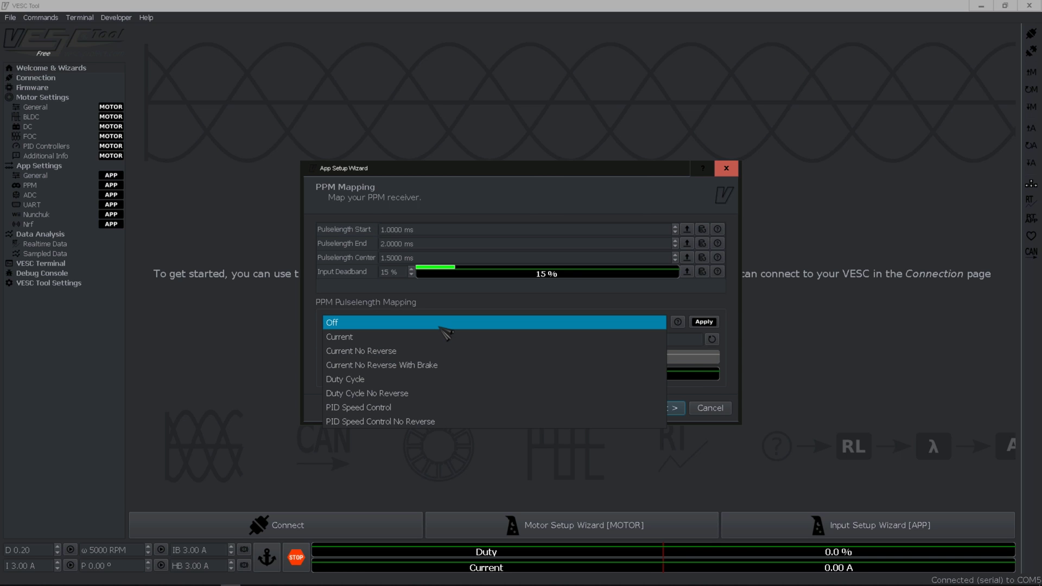
pyautogui.click(440, 327)
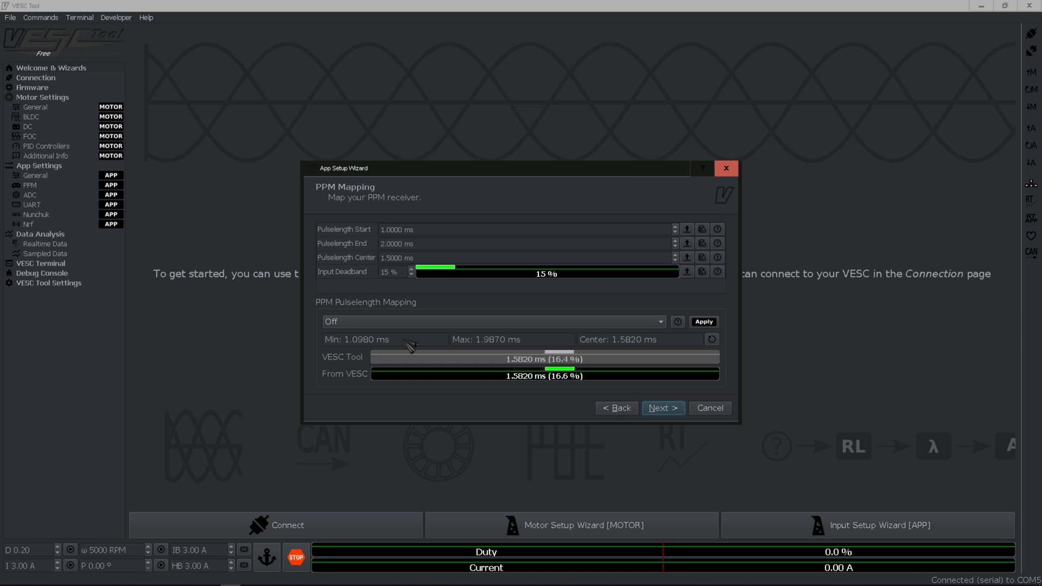
pyautogui.click(714, 324)
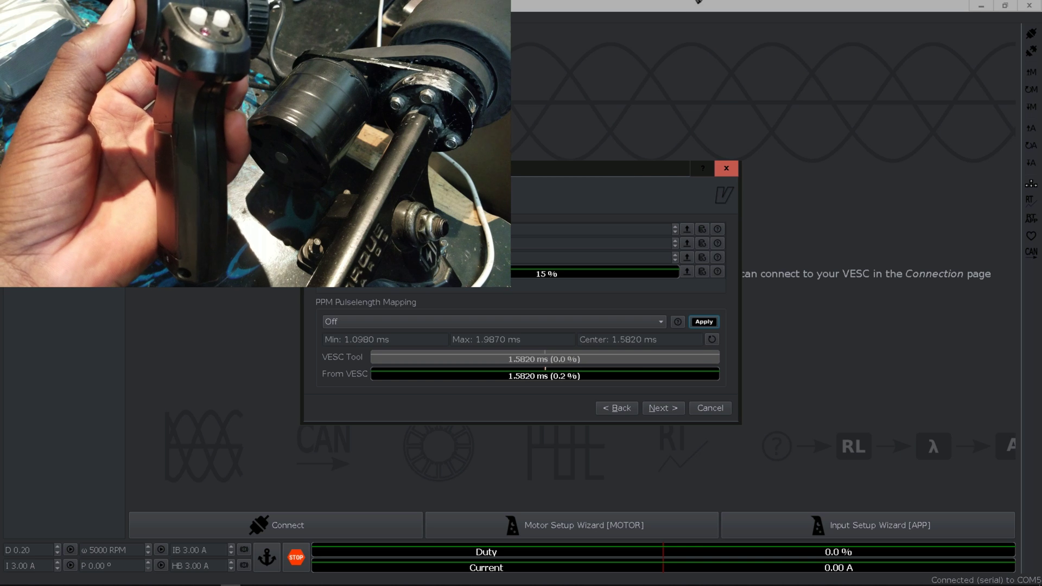
pyautogui.click(704, 322)
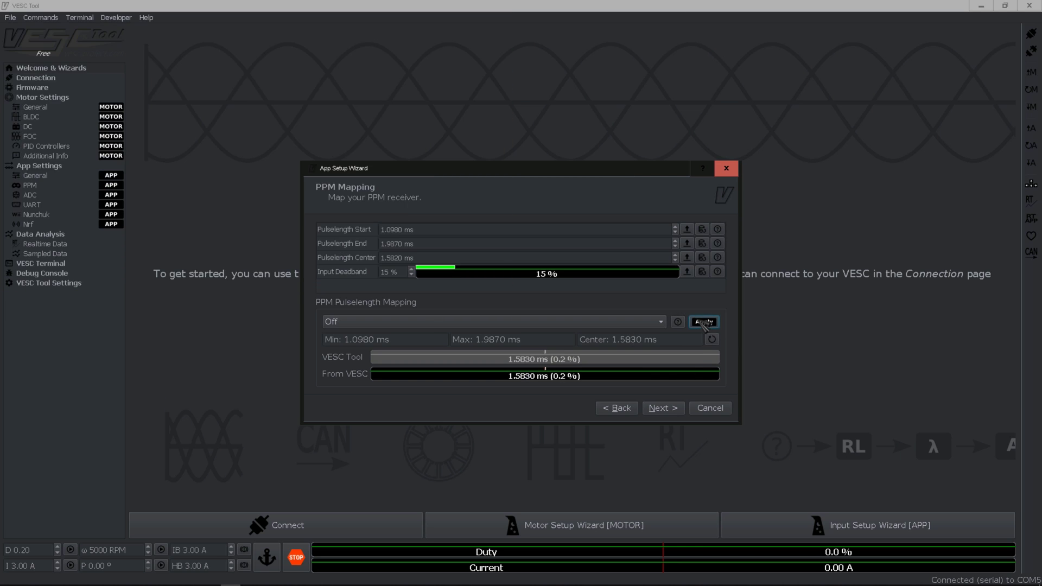
pyautogui.click(660, 323)
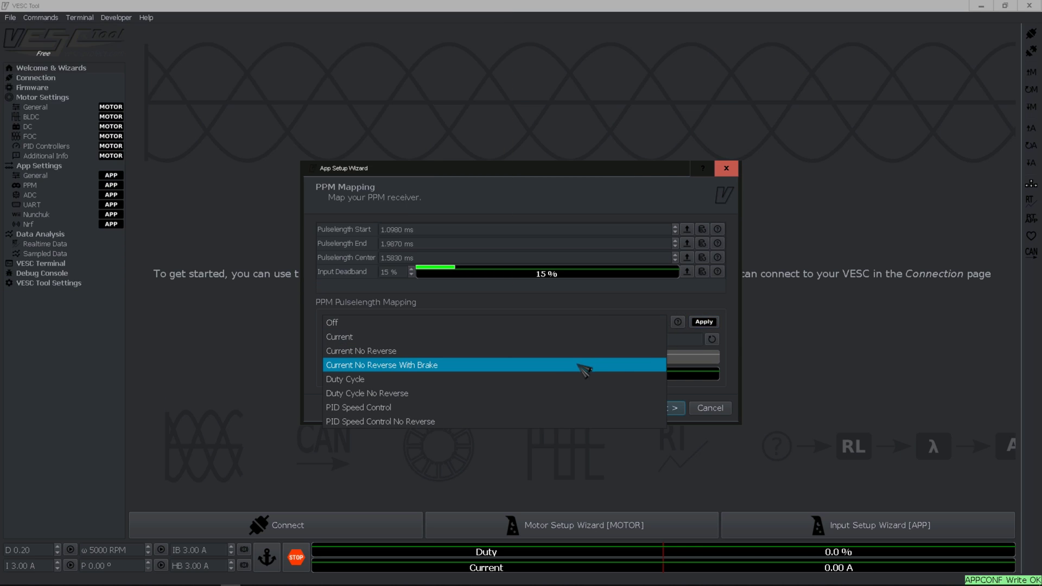
# - Set the PPM control type to Current No Reverse With Brake and apply the pulse lengths
pyautogui.click(505, 371)
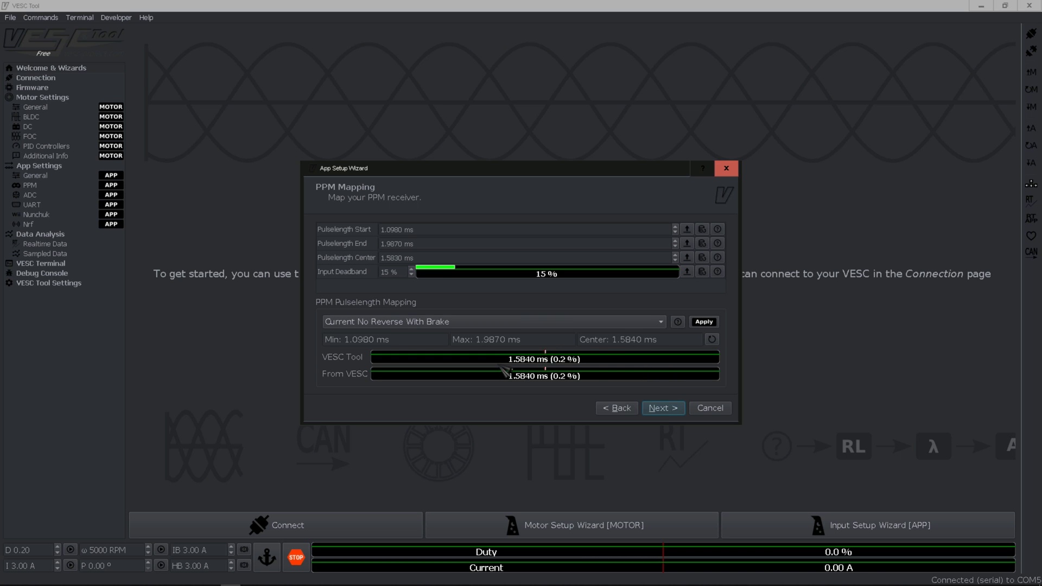
pyautogui.click(704, 322)
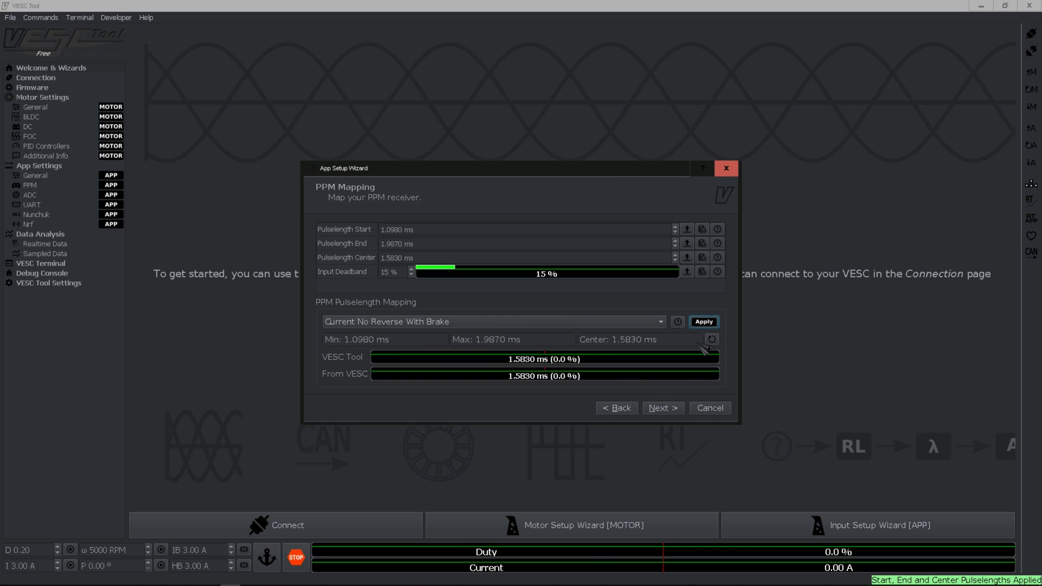
pyautogui.click(663, 409)
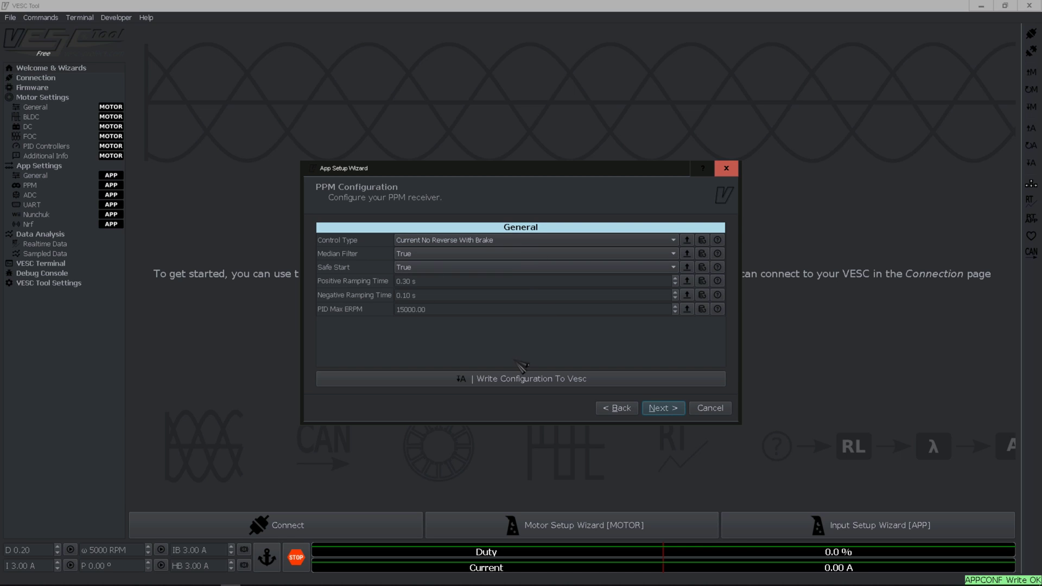
# - Write the PPM configuration to the VESC and finish the input setup wizard
pyautogui.click(543, 383)
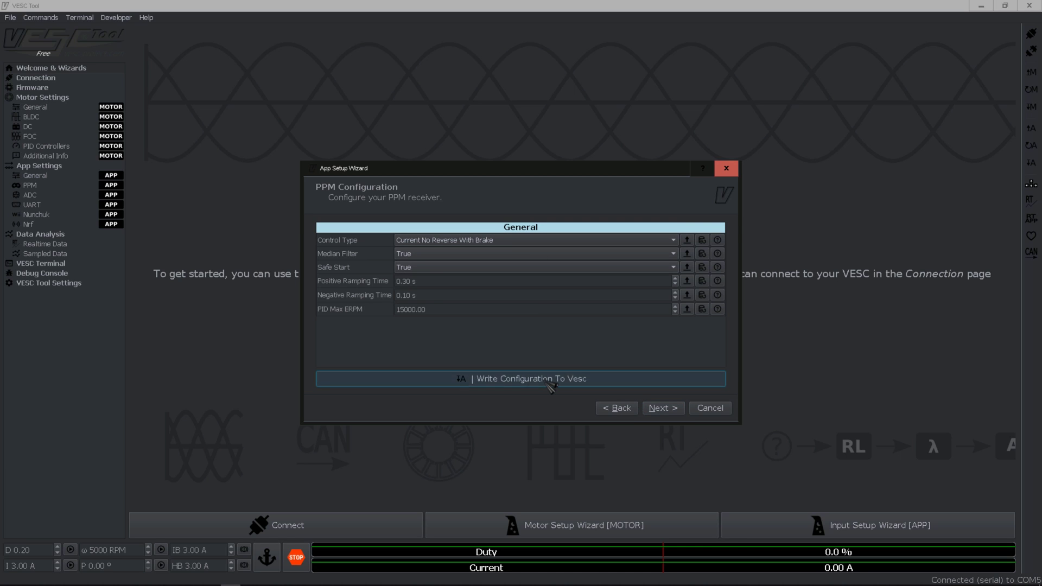
pyautogui.click(663, 408)
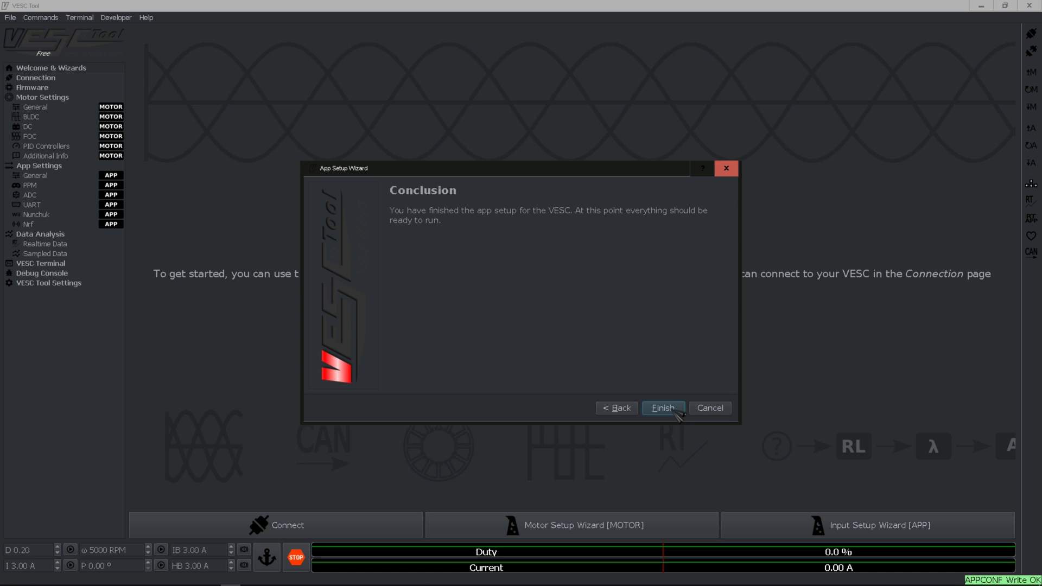
pyautogui.click(663, 408)
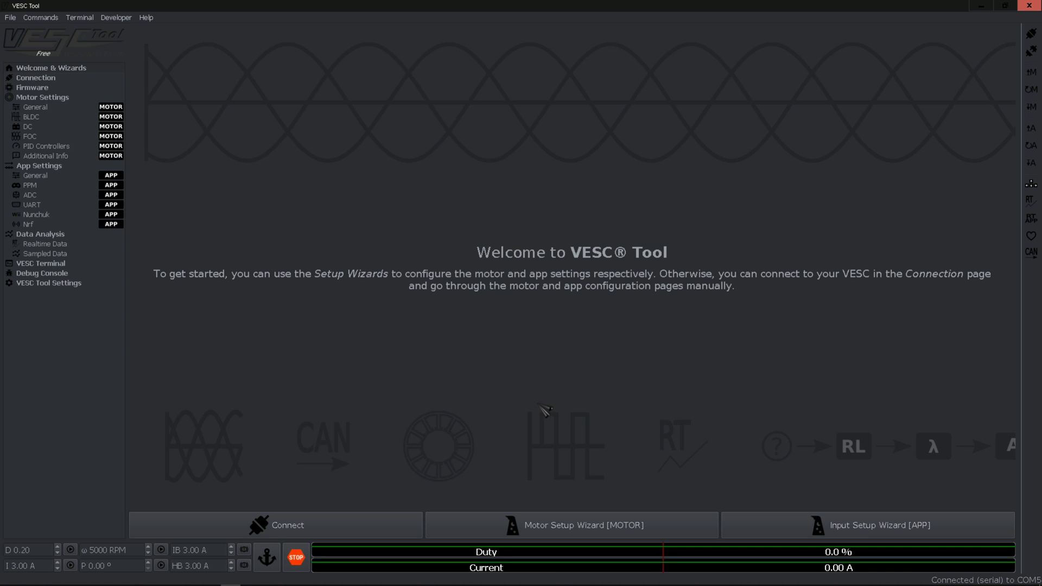
# - Disconnect VESC Tool from the VESC so it reports Not connected
pyautogui.click(1032, 51)
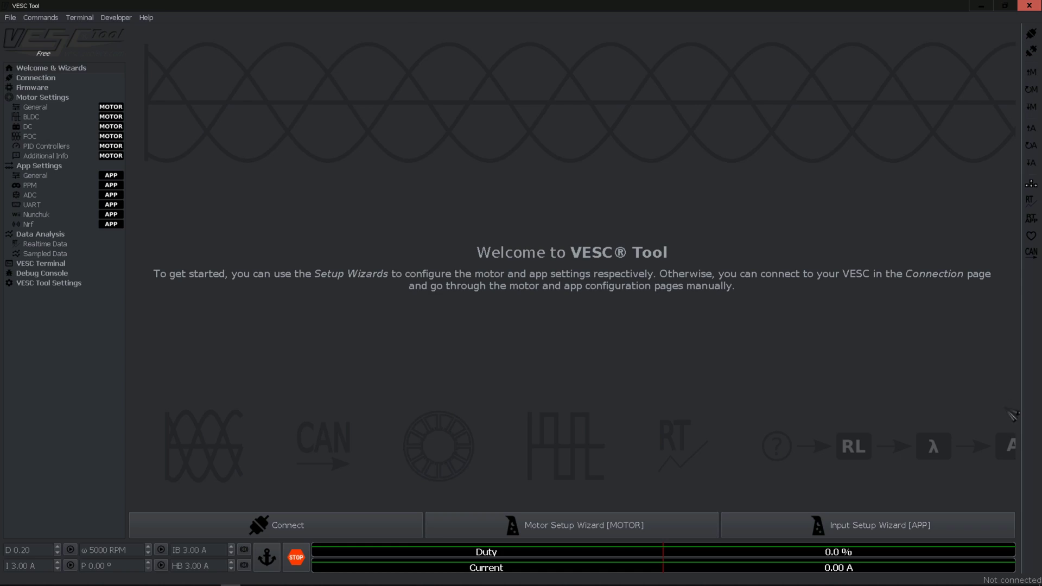